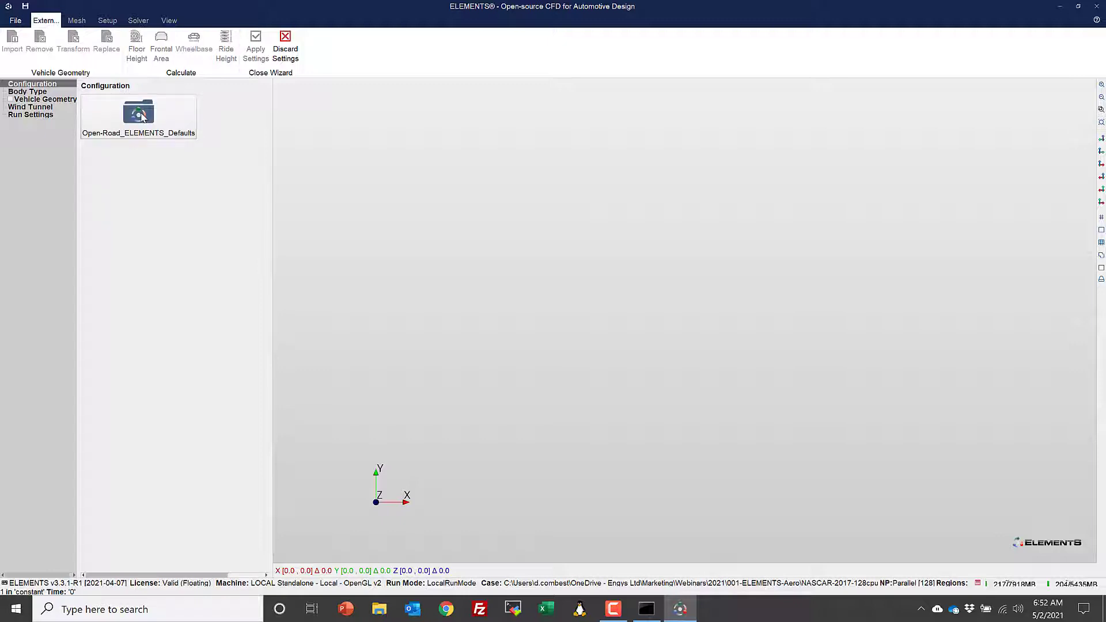
- Choose the Open-Road_ELEMENTS_Defaults configuration and set the car body type to Stock Car
left_click(143, 118)
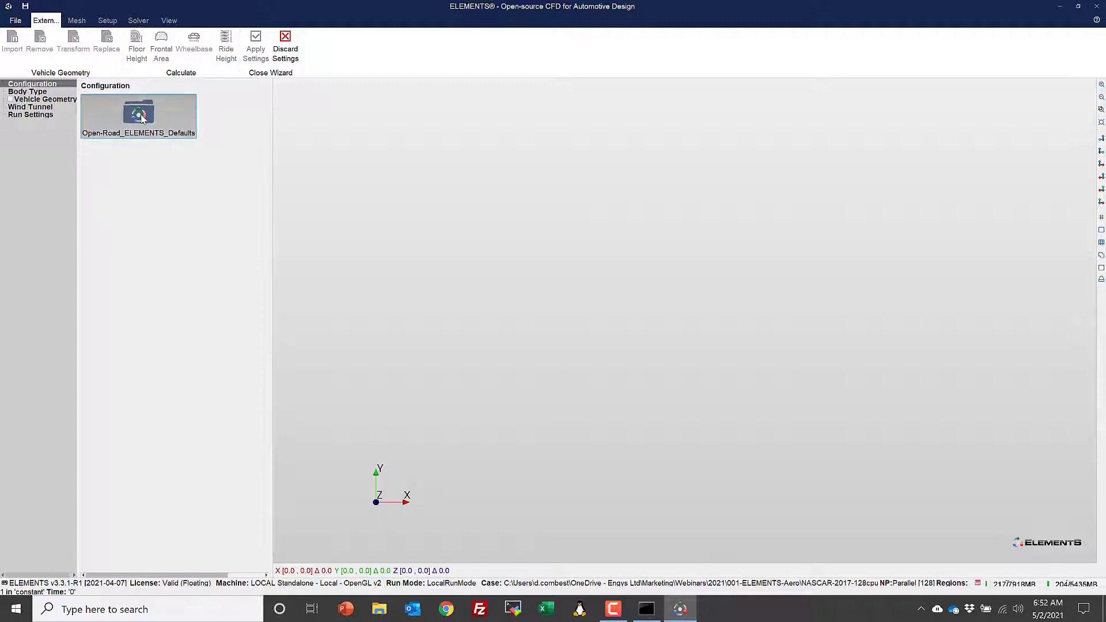
left_click(30, 93)
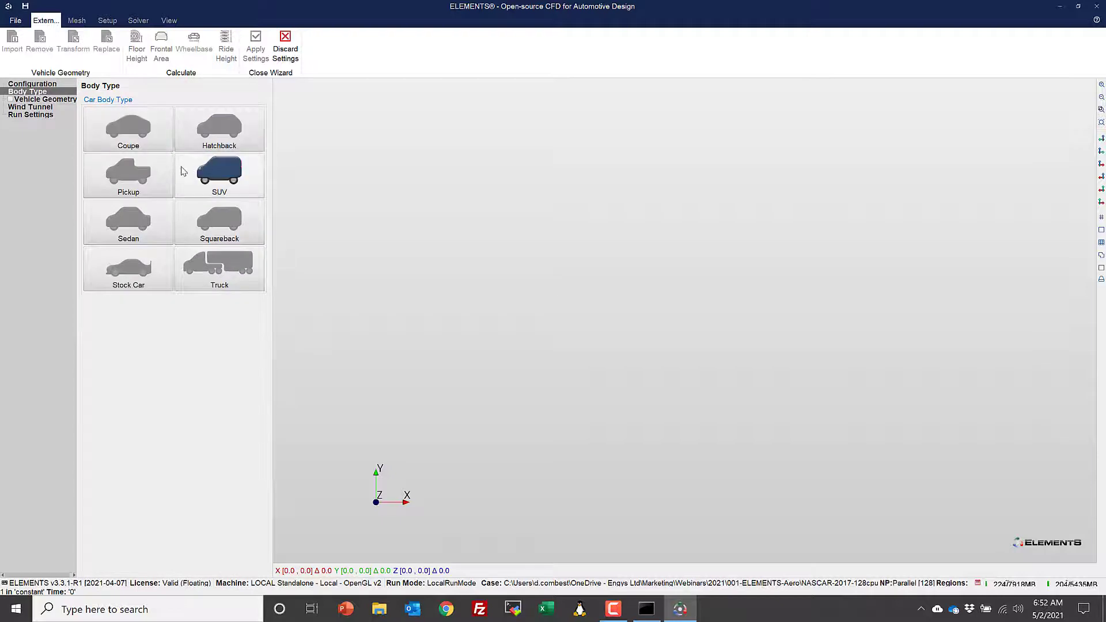
left_click(147, 277)
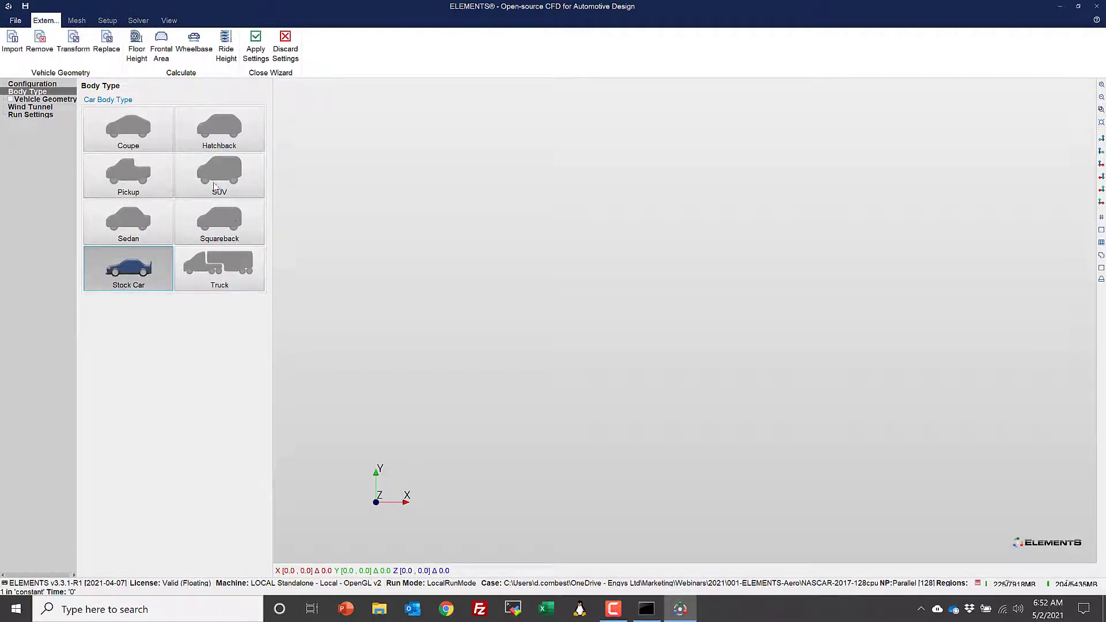
- Import the Ford_Fusion_NASCAR_2017_full surface file from the bookmarked NASCAR folder as the vehicle geometry
left_click(35, 100)
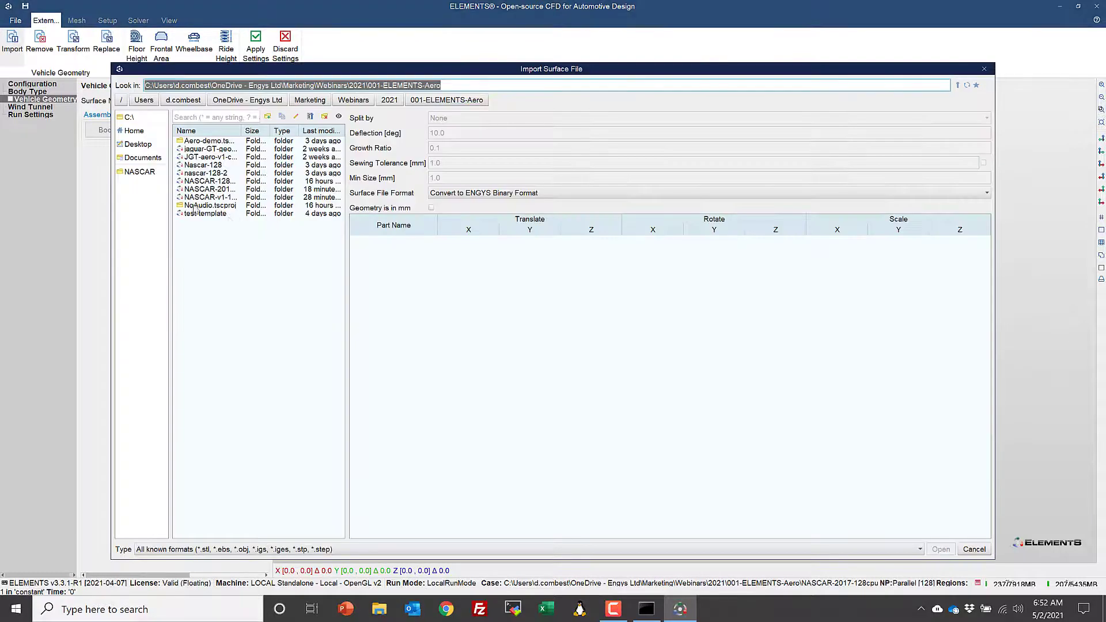
left_click(140, 171)
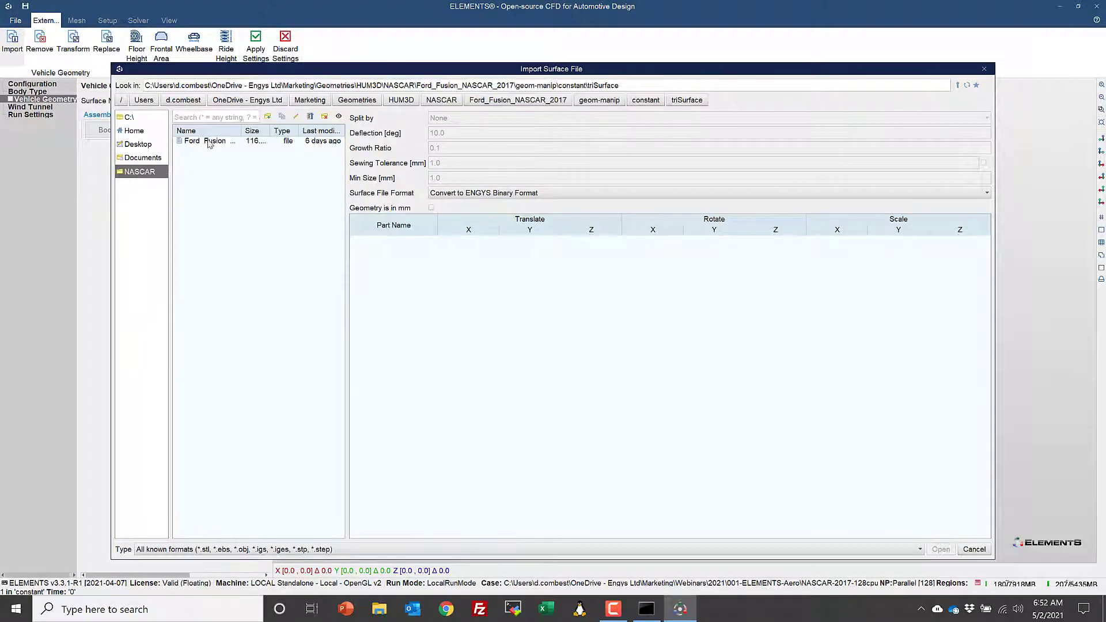
left_click(210, 142)
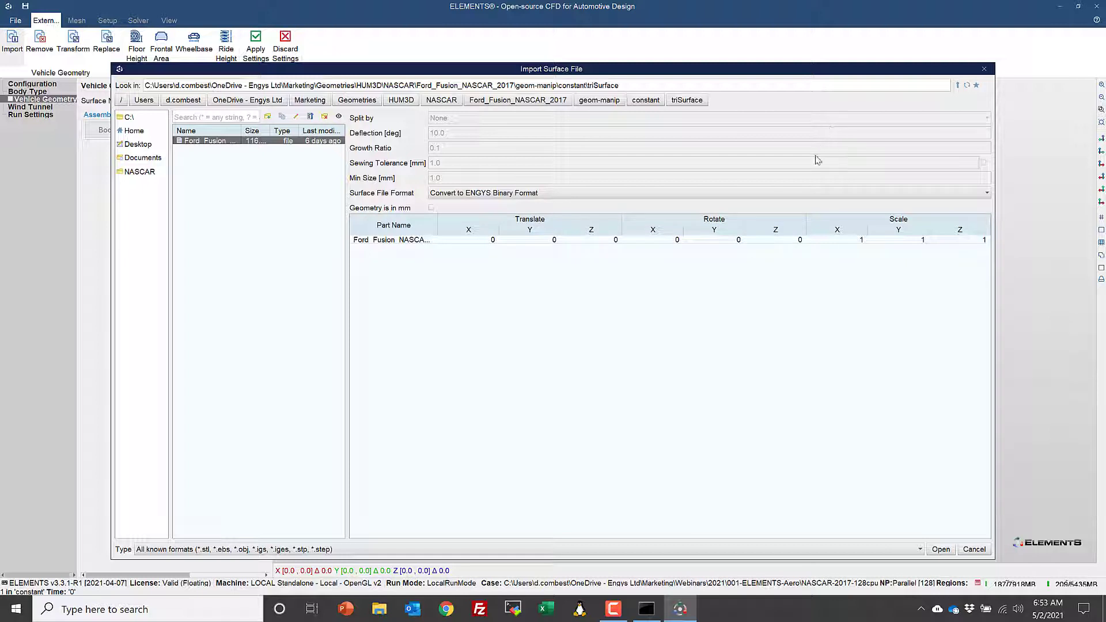
left_click(941, 550)
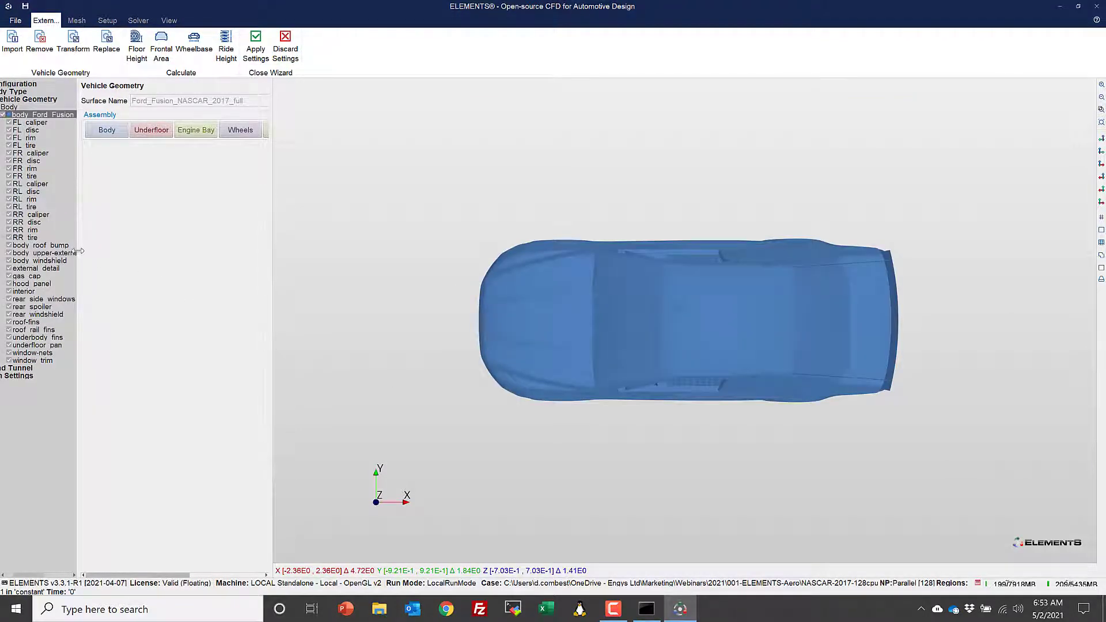
- Examine the imported car and its part list, making room to see all the available assembly types
left_click_drag(79, 250, 101, 254)
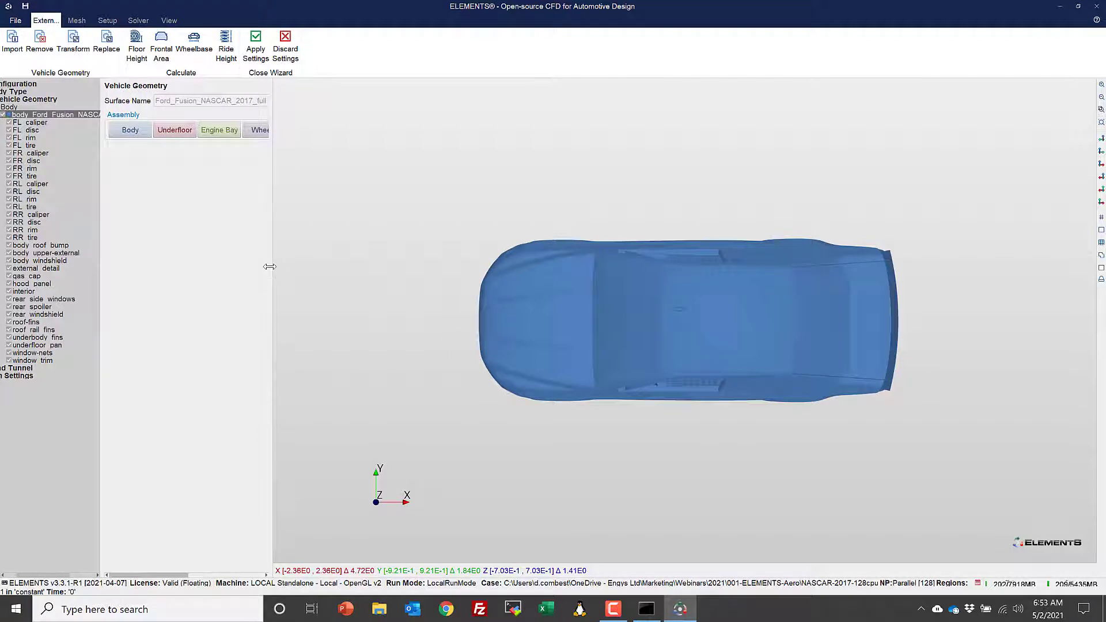
left_click_drag(270, 267, 310, 267)
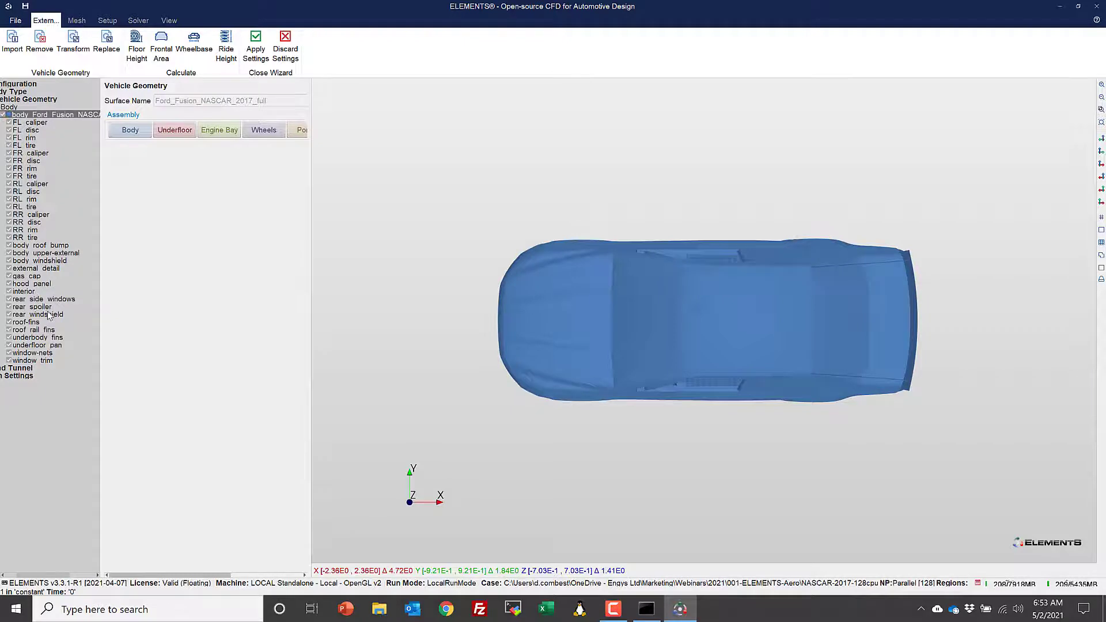
mouse_move(462, 304)
left_mouse_down()
mouse_move(467, 184)
mouse_move(454, 200)
mouse_move(444, 301)
mouse_move(468, 288)
left_mouse_up()
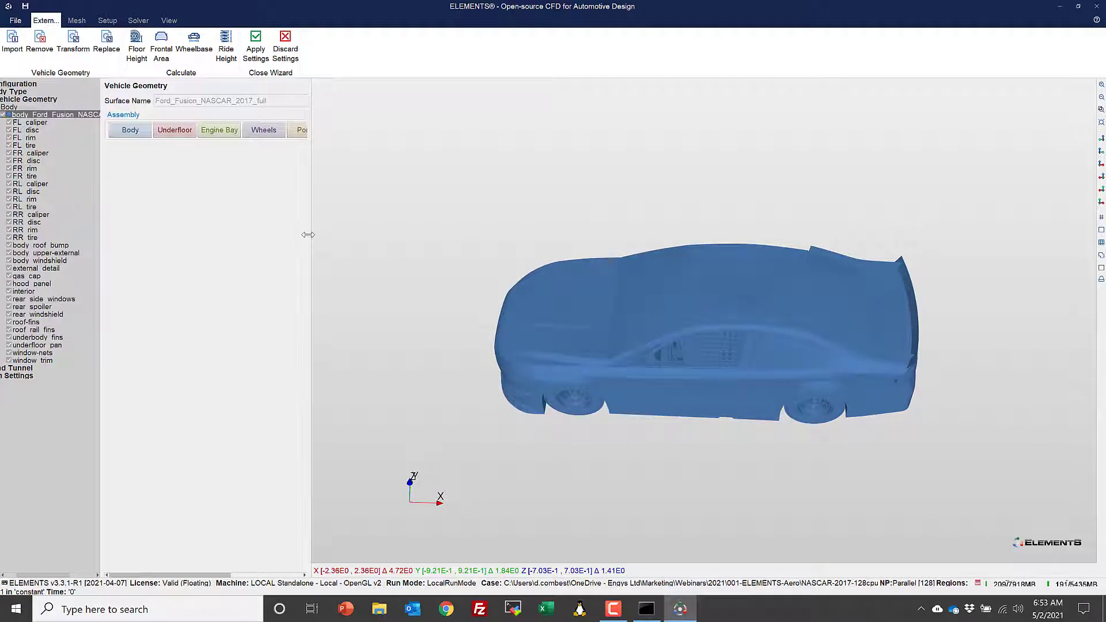
left_click_drag(309, 234, 389, 235)
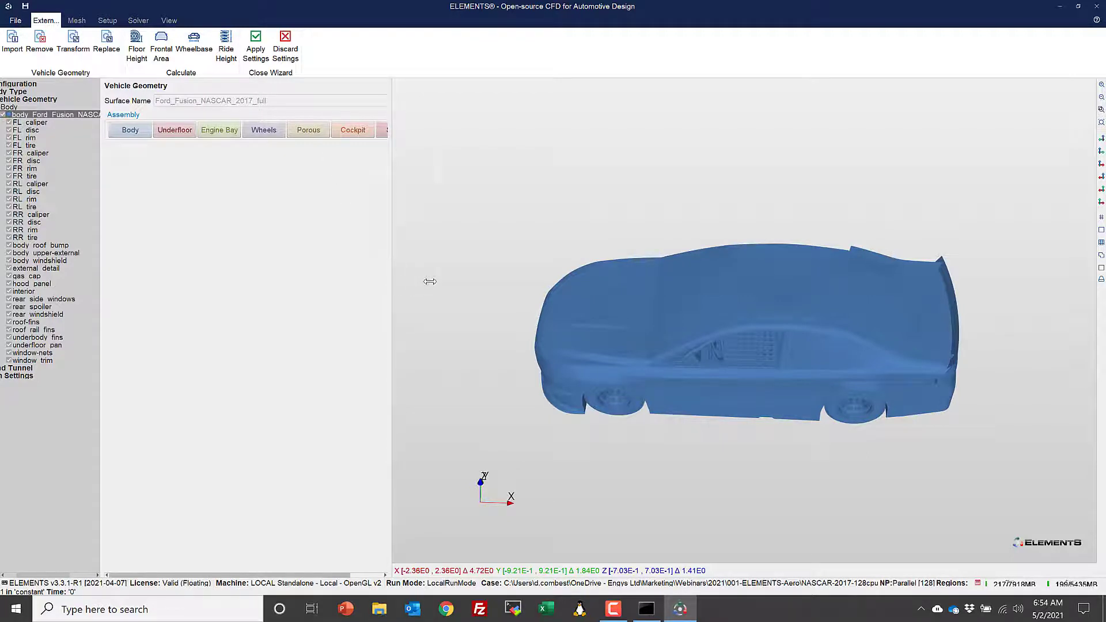
left_click_drag(430, 282, 431, 281)
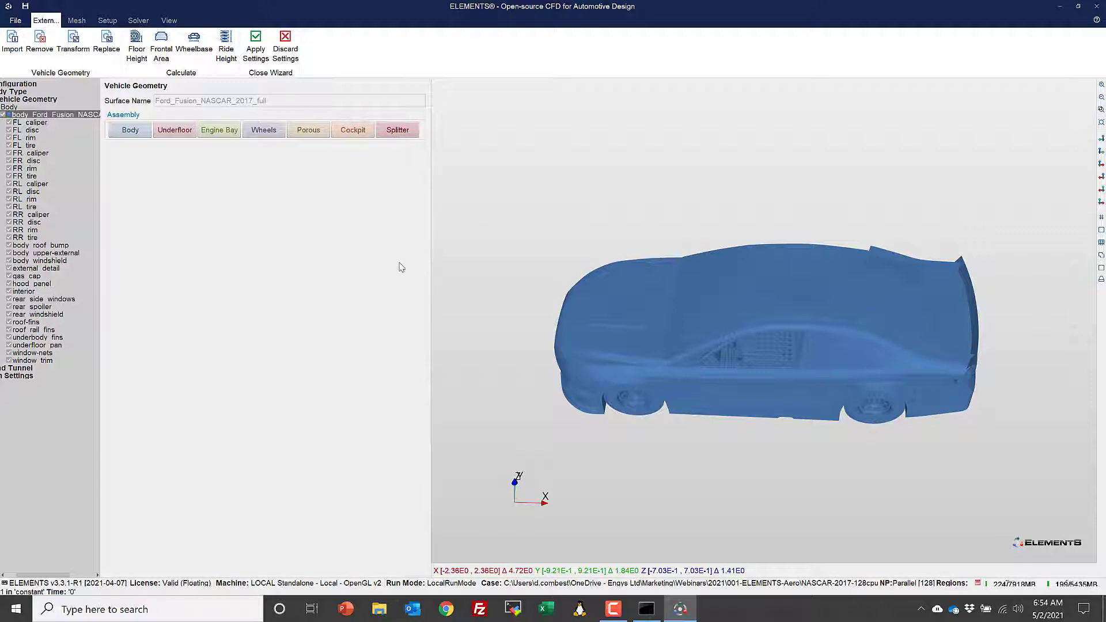
left_click_drag(428, 316, 336, 314)
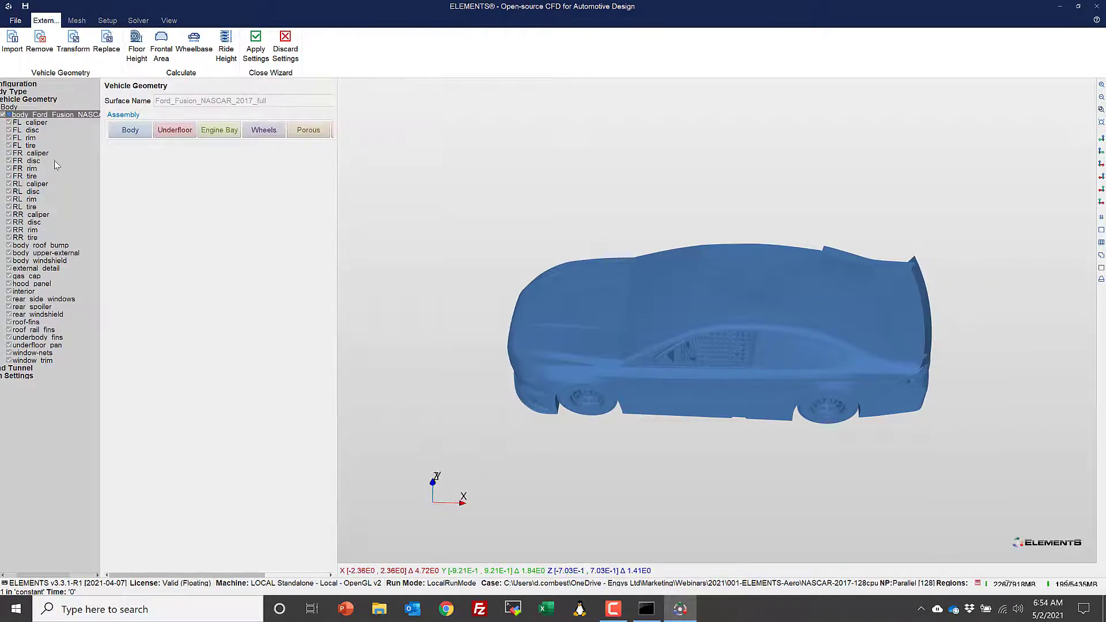
- Assign the disc, rim and tire surfaces of all four corners (FL, FR, RL, RR) to the Wheels assembly
left_click(32, 131)
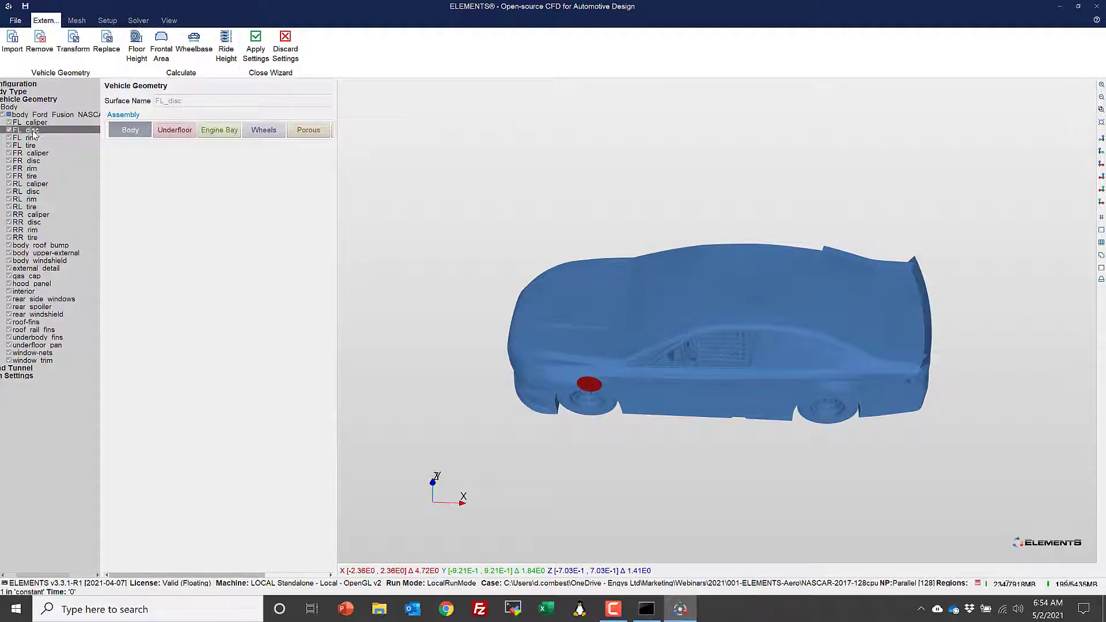
left_click(29, 138, "ctrl")
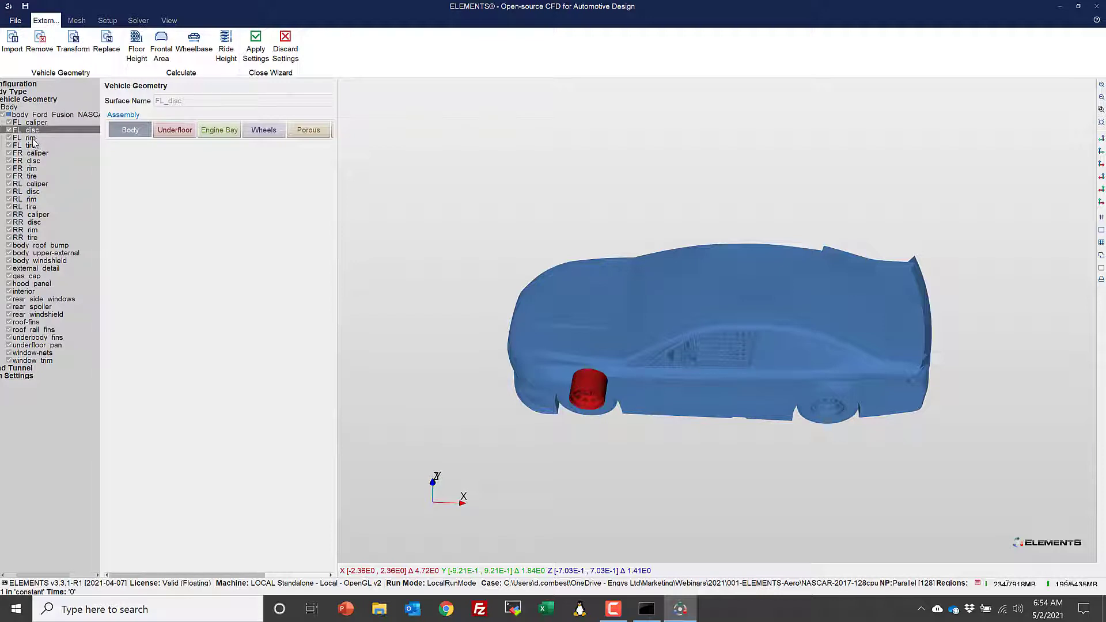
left_click(29, 145, "ctrl")
left_click(29, 161, "ctrl")
left_click(29, 168, "ctrl")
left_click(28, 176, "ctrl")
left_click(29, 191, "ctrl")
left_click(32, 199, "ctrl")
left_click(31, 206, "ctrl")
left_click(28, 221, "ctrl")
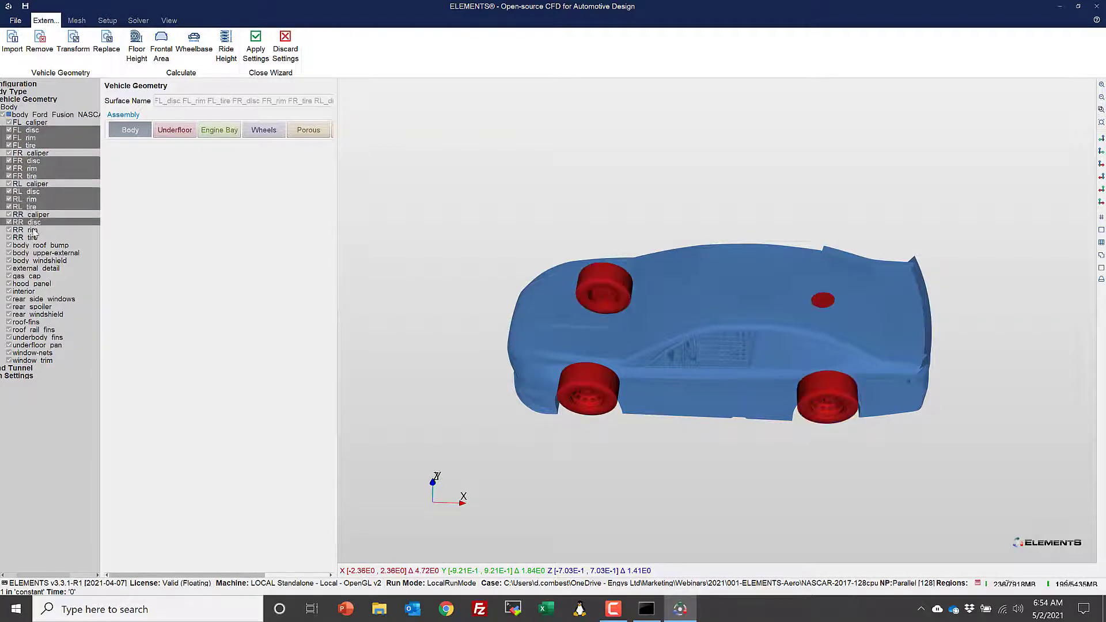
left_click(29, 229, "ctrl")
left_click(29, 237, "ctrl")
left_click(263, 129)
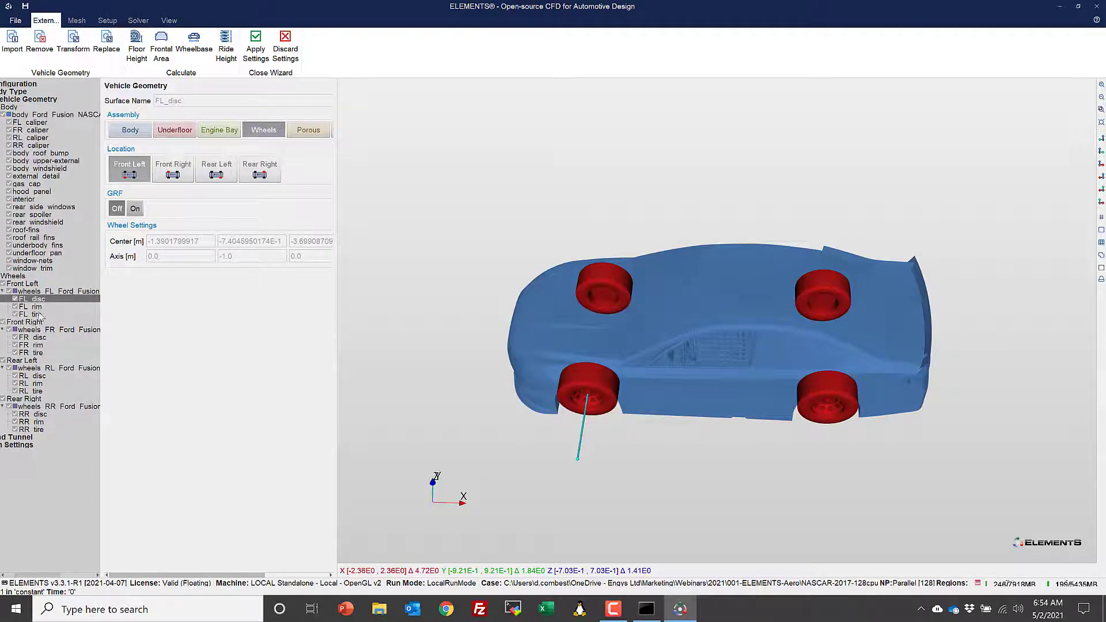
- Assign the four brake calipers (FL, FR, RL, RR) to the Engine Bay assembly
left_click_drag(417, 269, 541, 342)
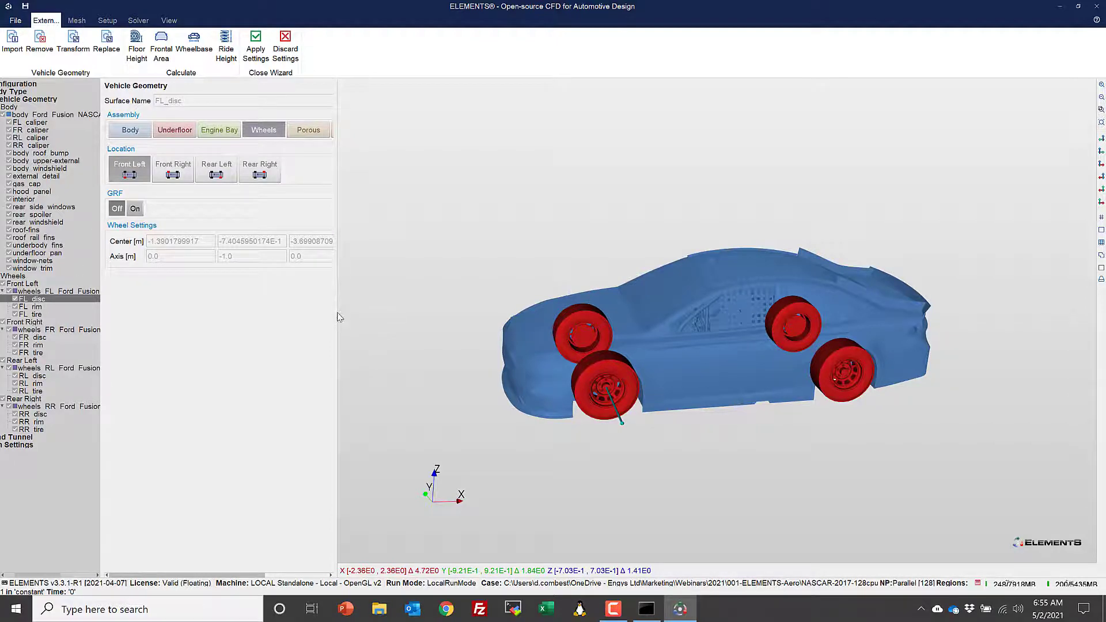
left_click(46, 123)
left_click(50, 132, "ctrl")
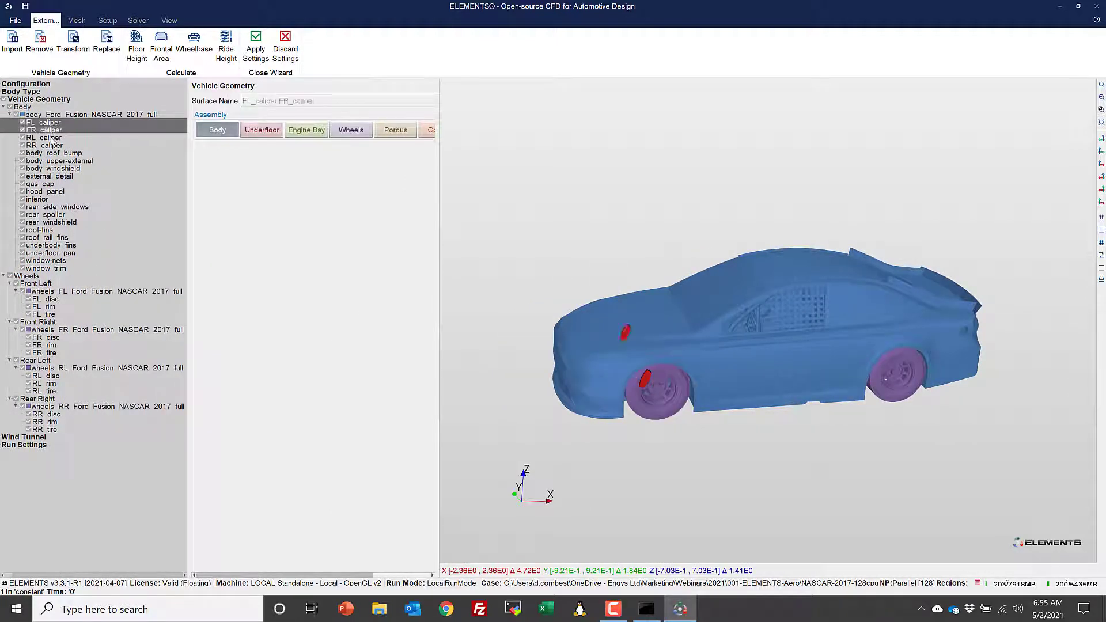
left_click(50, 138, "ctrl")
left_click(51, 146, "ctrl")
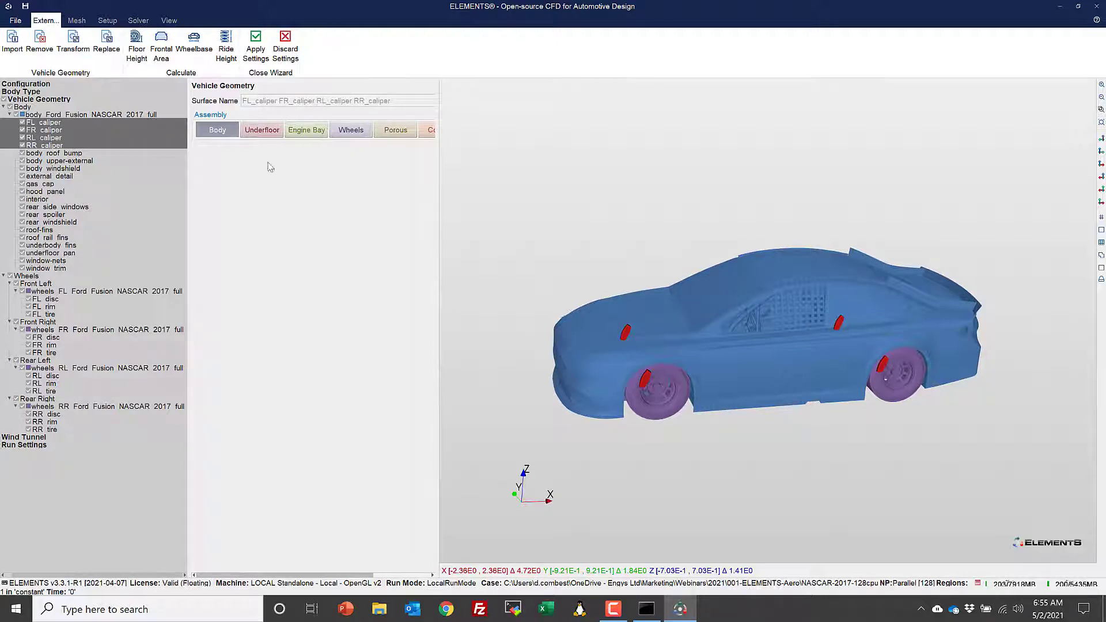
left_click(307, 133)
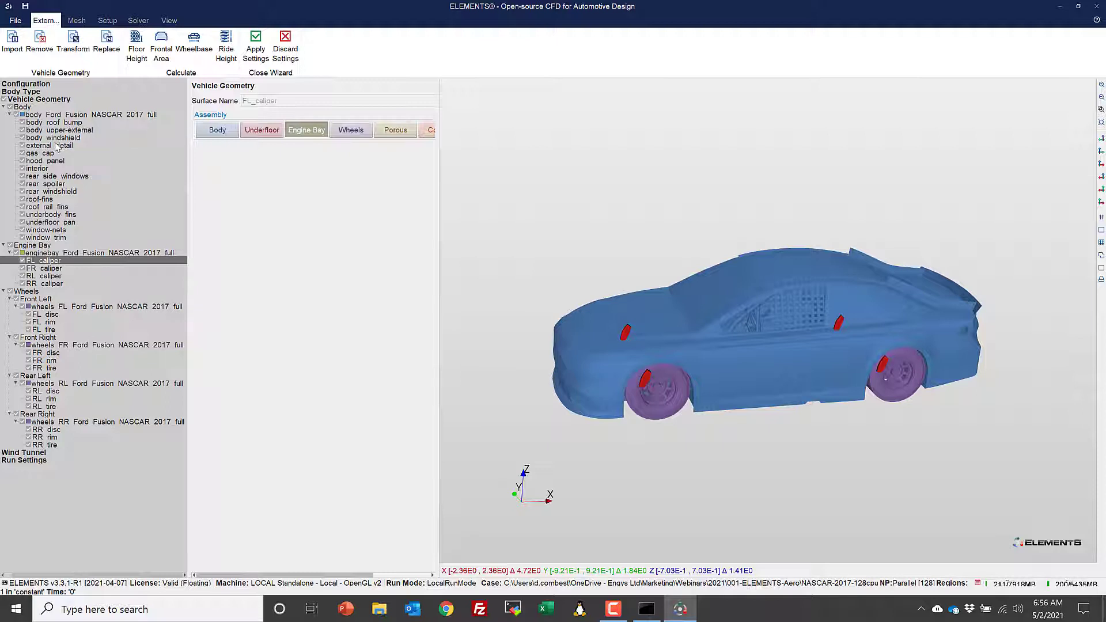
- Highlight the body surfaces in turn, including roof bump, windshield and hood panel, and assign the interior surface to the Cockpit assembly
left_click(55, 123)
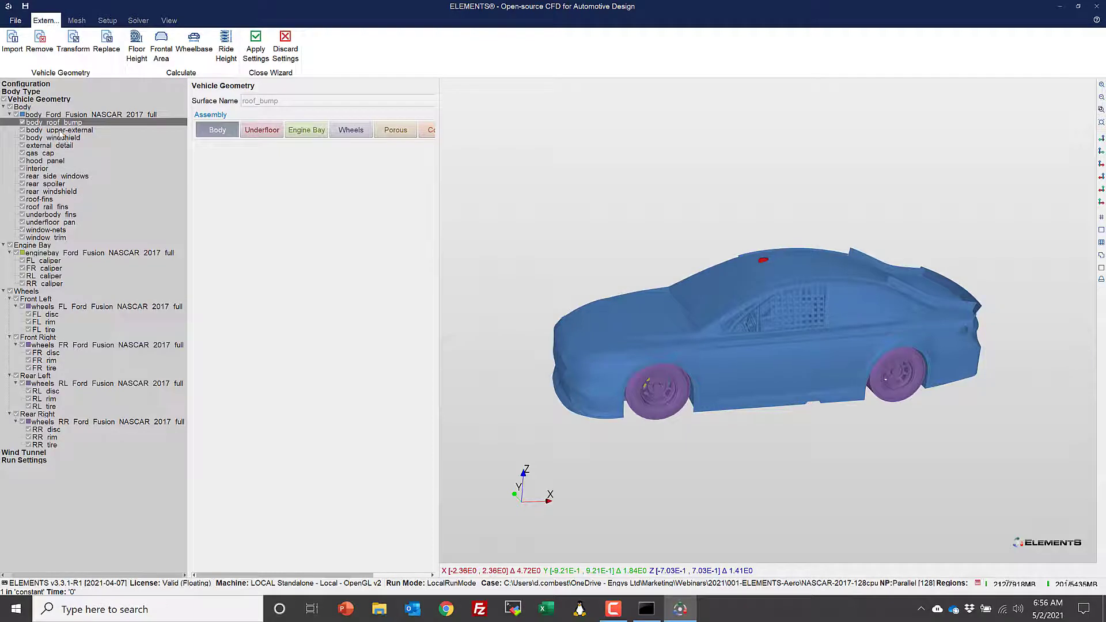
left_click(61, 130)
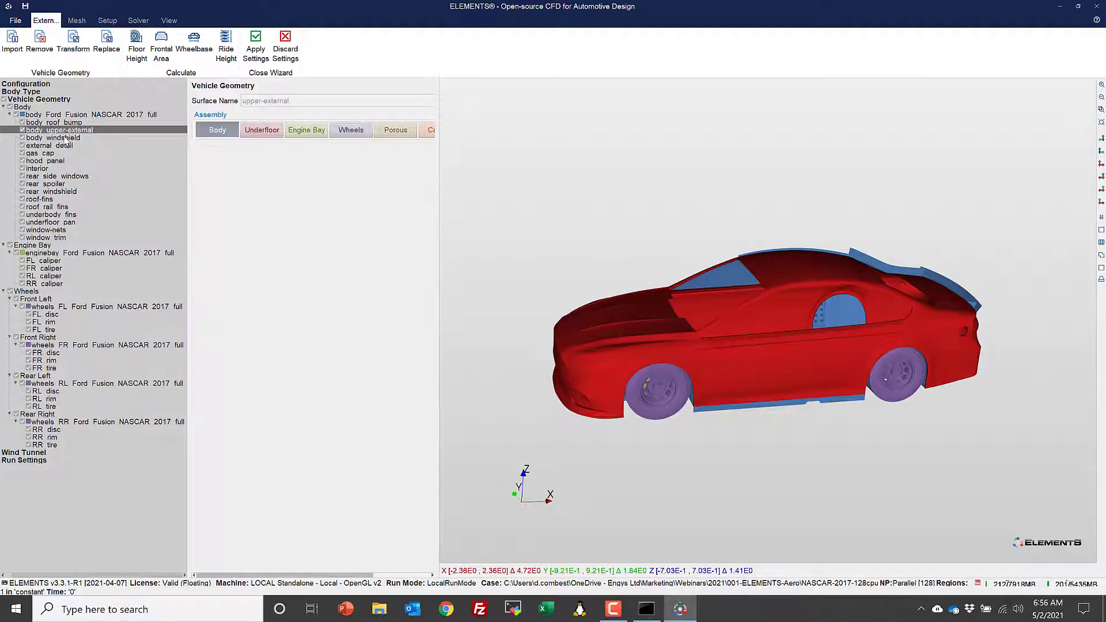
left_click(66, 138)
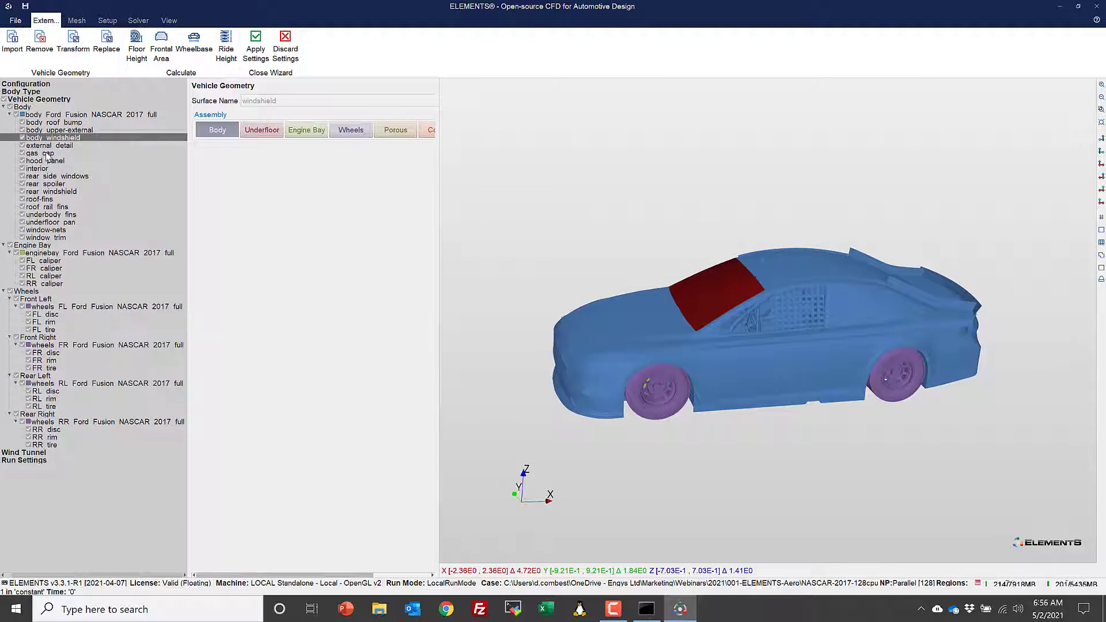
left_click(48, 154)
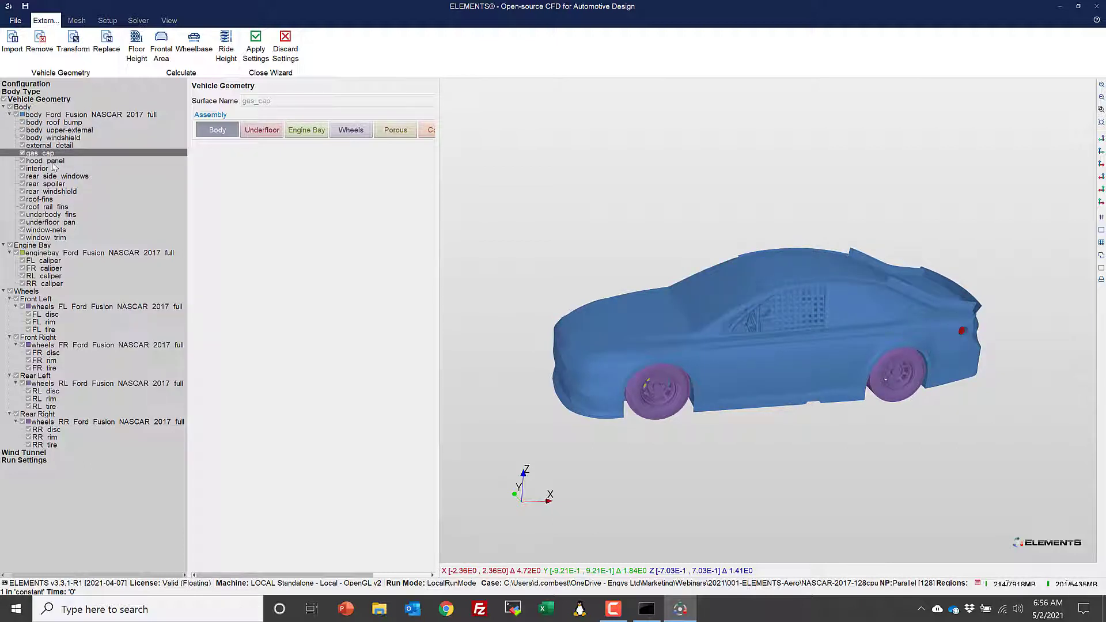
left_click(53, 162)
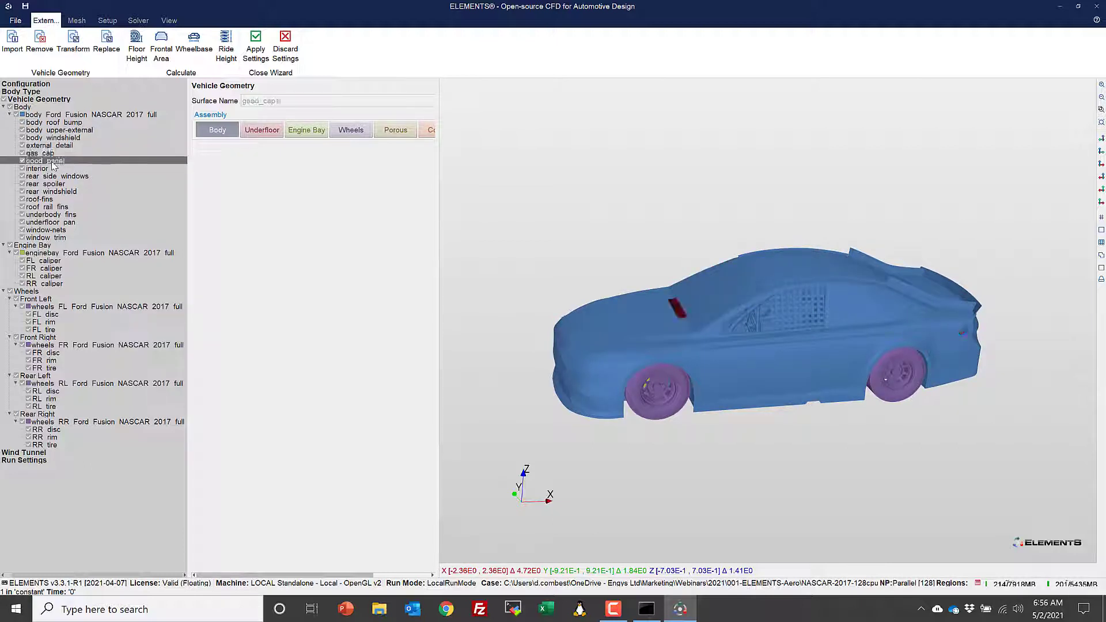
left_click(44, 169)
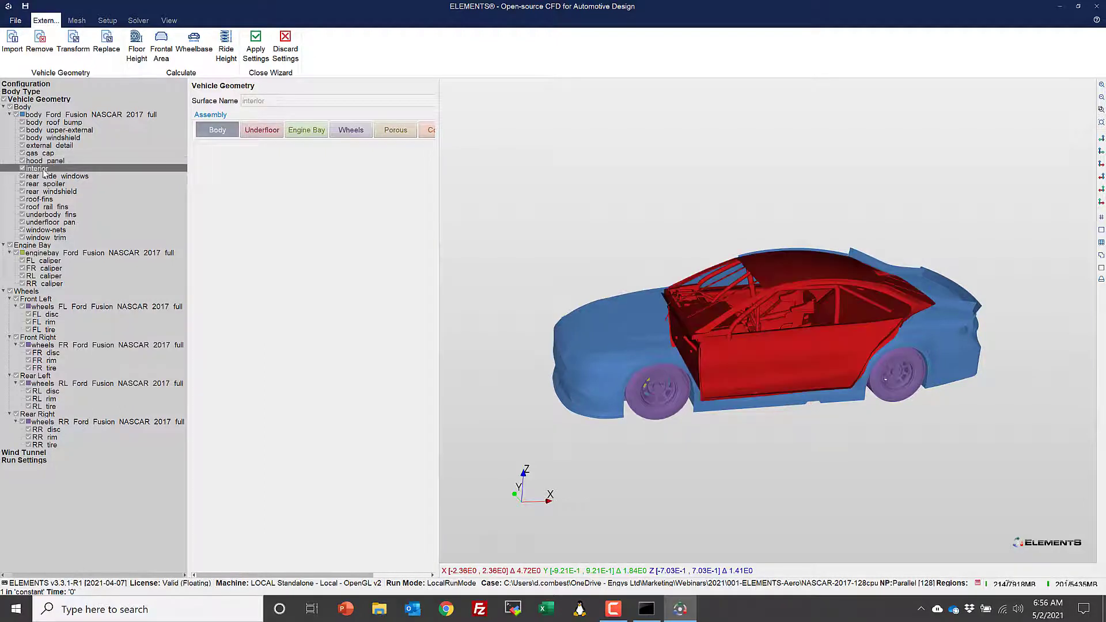
left_click_drag(438, 238, 510, 229)
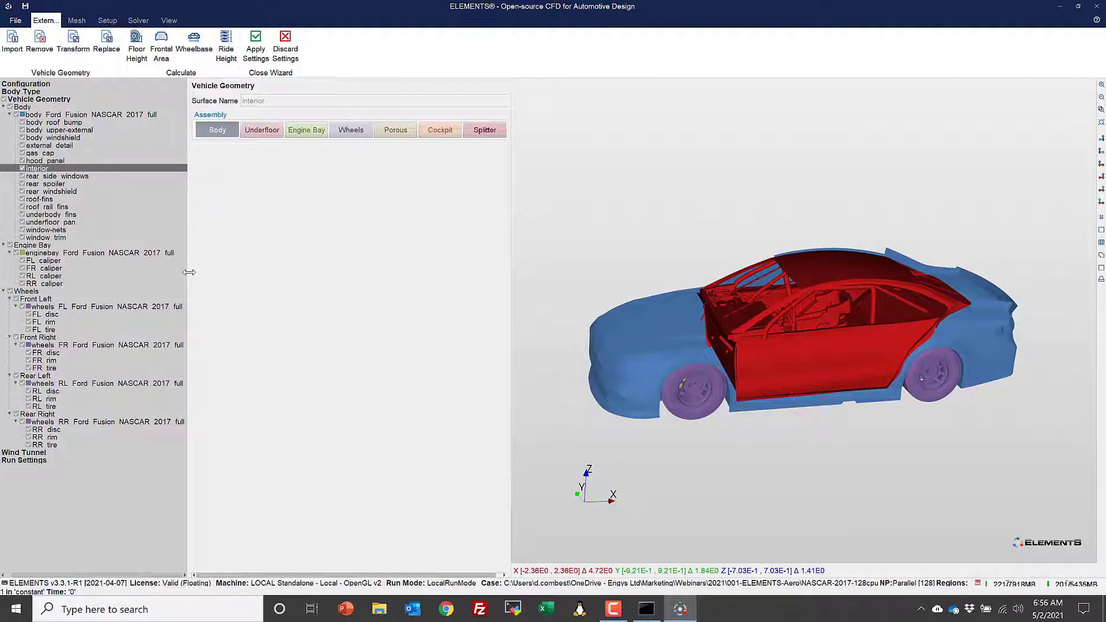
left_click_drag(191, 272, 131, 275)
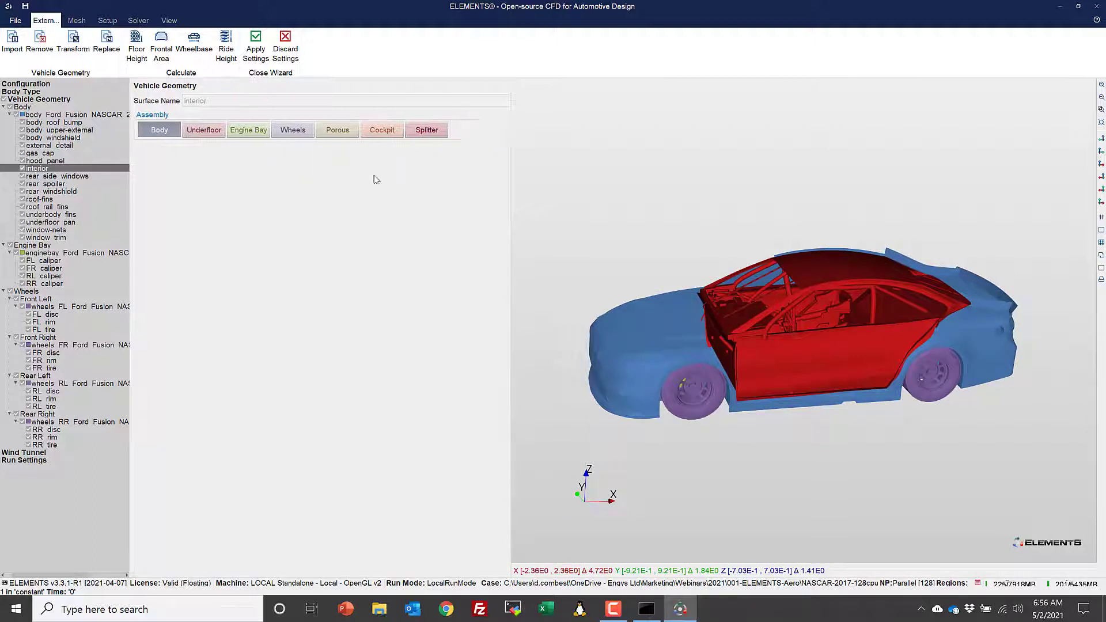
left_click(381, 131)
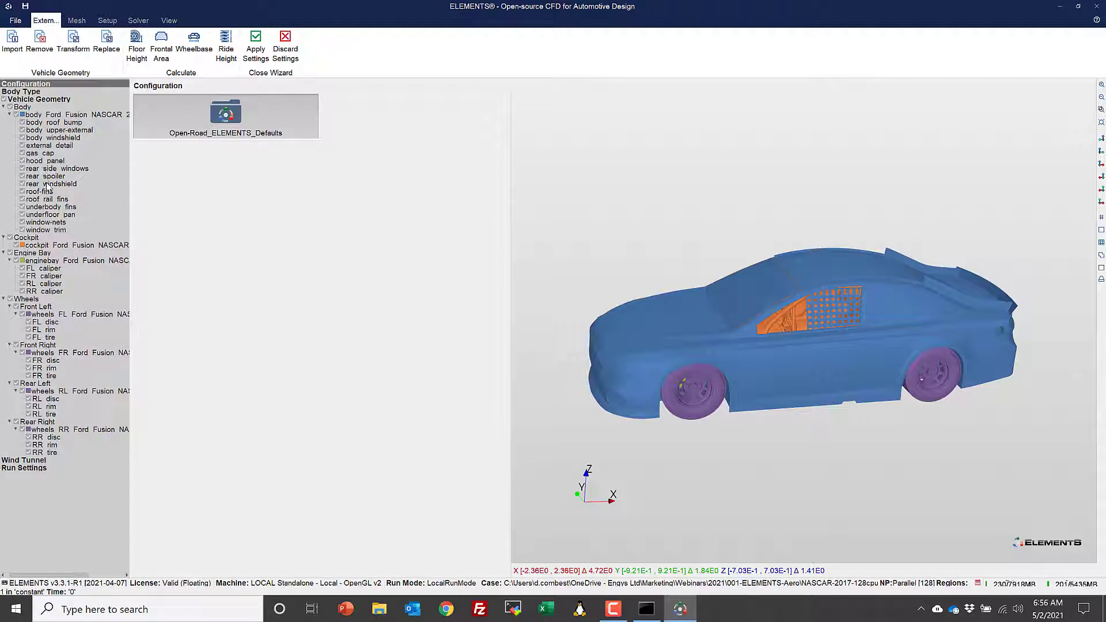
- Examine the remaining body surfaces on the car, including the rear spoiler, rear side windows, hood panel, roof fins and underbody fins
left_click(49, 184)
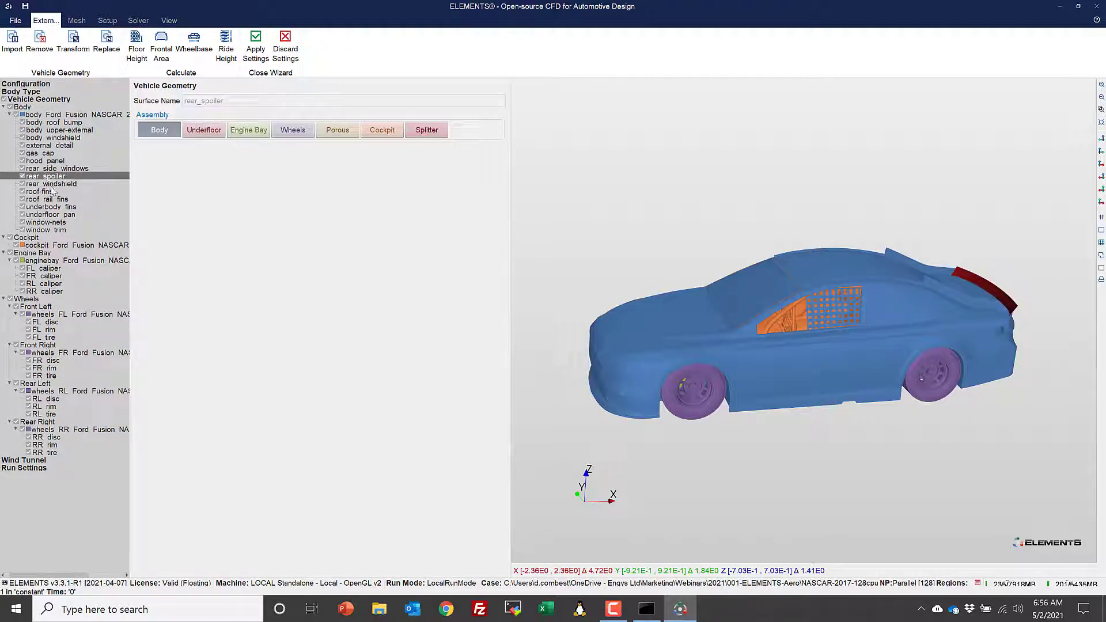
left_click(49, 185)
left_click(61, 169)
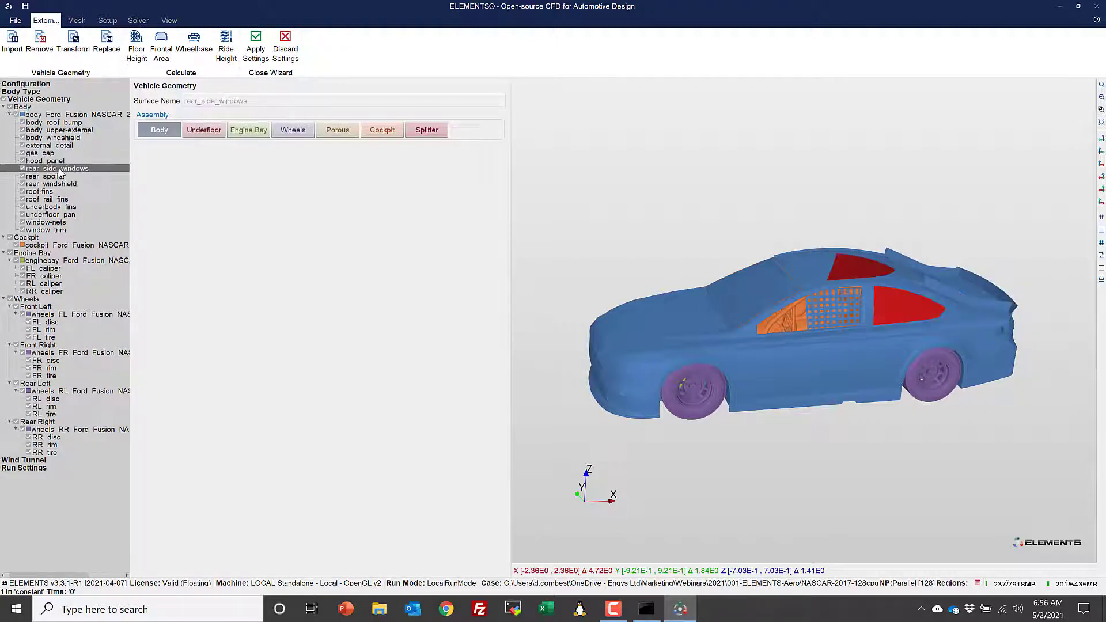
left_click(53, 161)
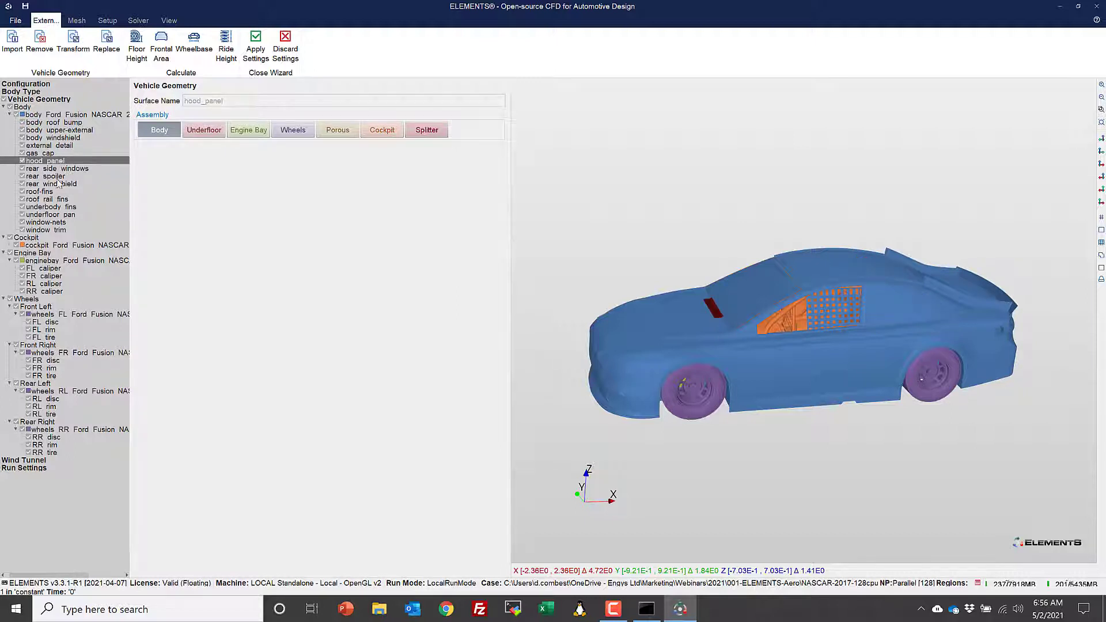
left_click(59, 186)
left_click(50, 193)
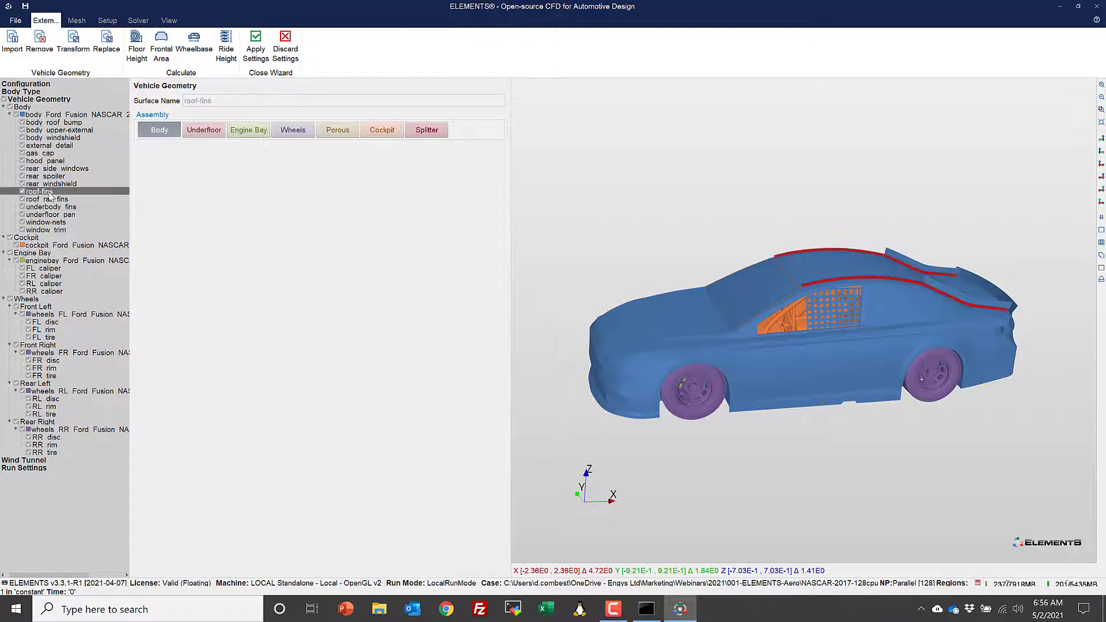
left_click(54, 205)
left_click(55, 200)
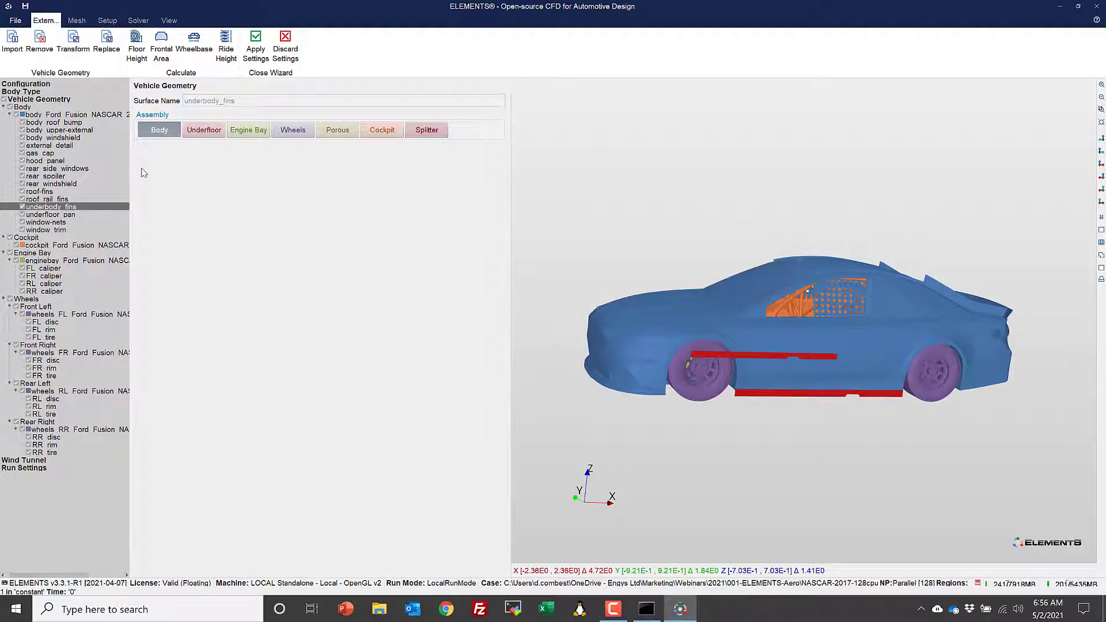
- Assign the underfloor pan surface to the Underfloor assembly and the window nets to the Cockpit assembly
left_click(70, 215)
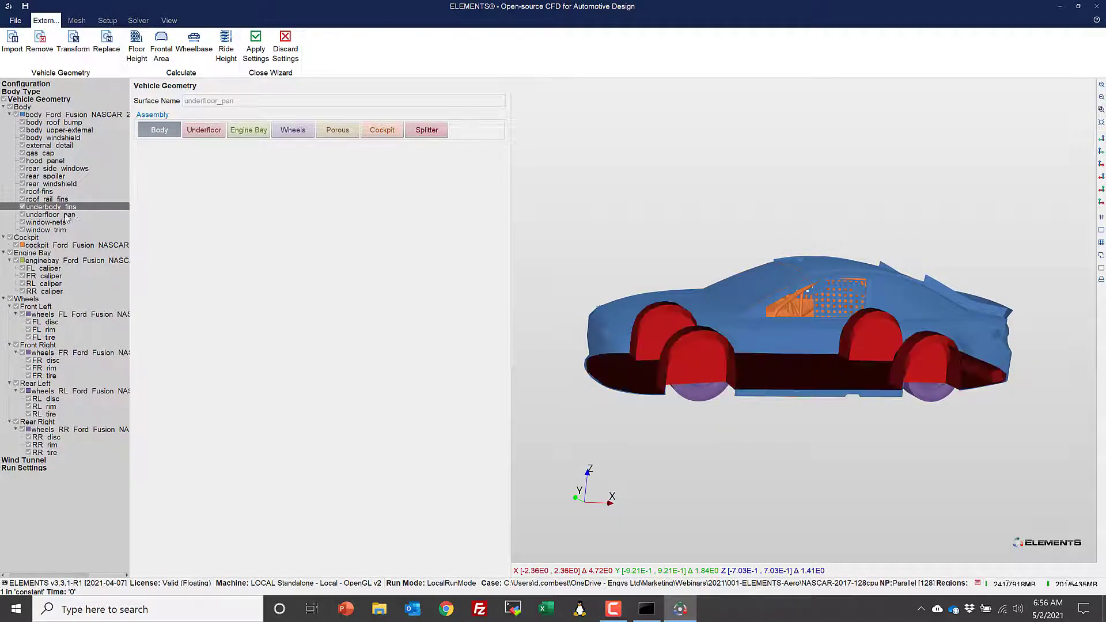
left_click(204, 130)
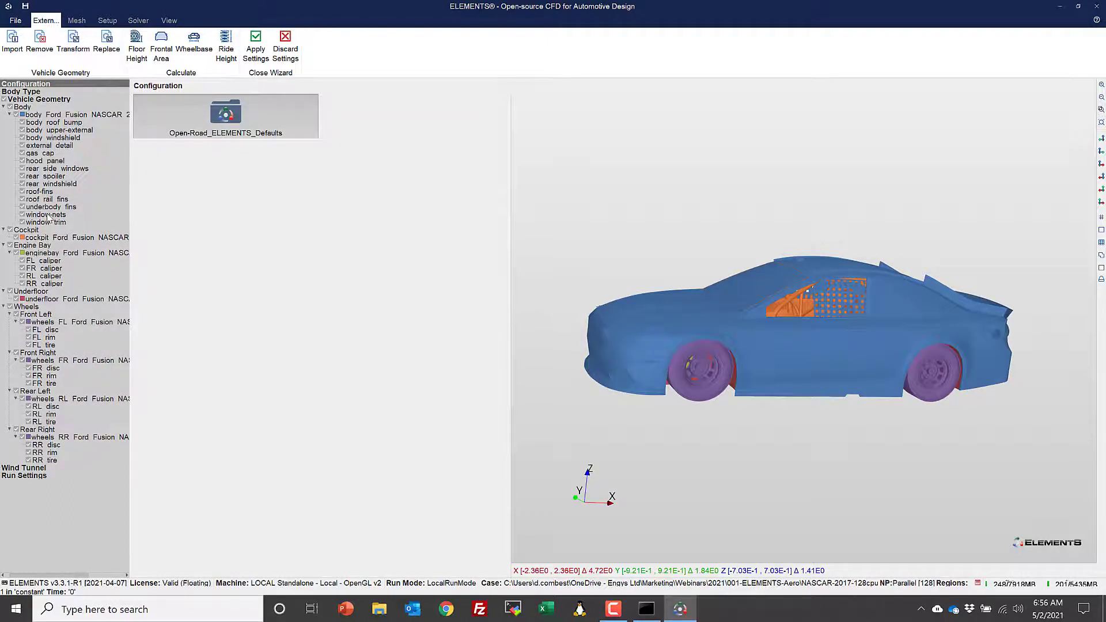
left_click(48, 215)
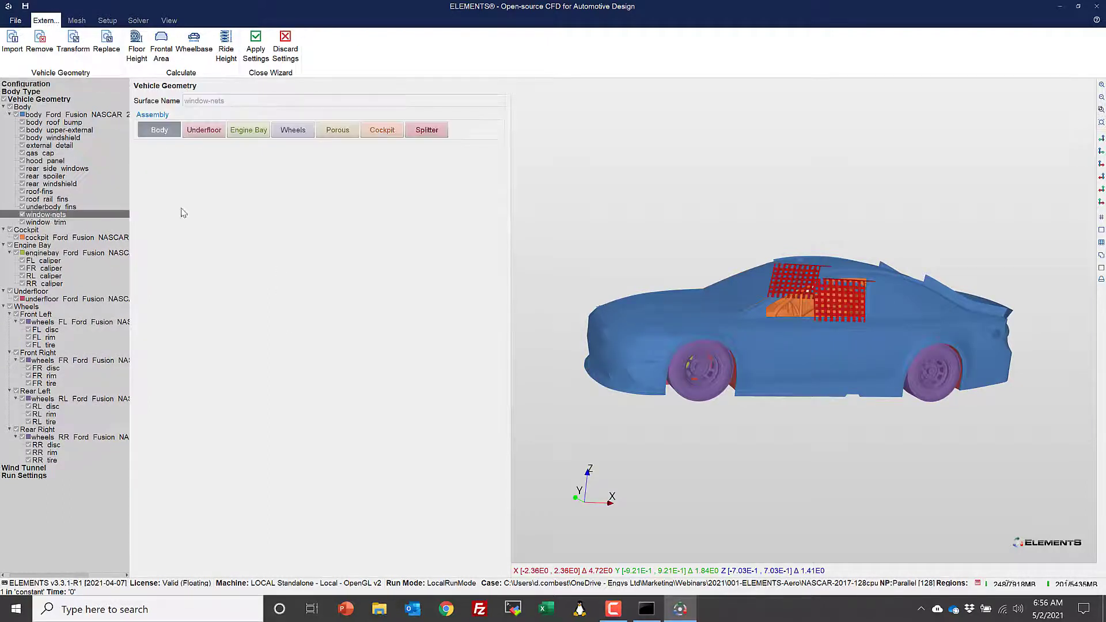
left_click(381, 130)
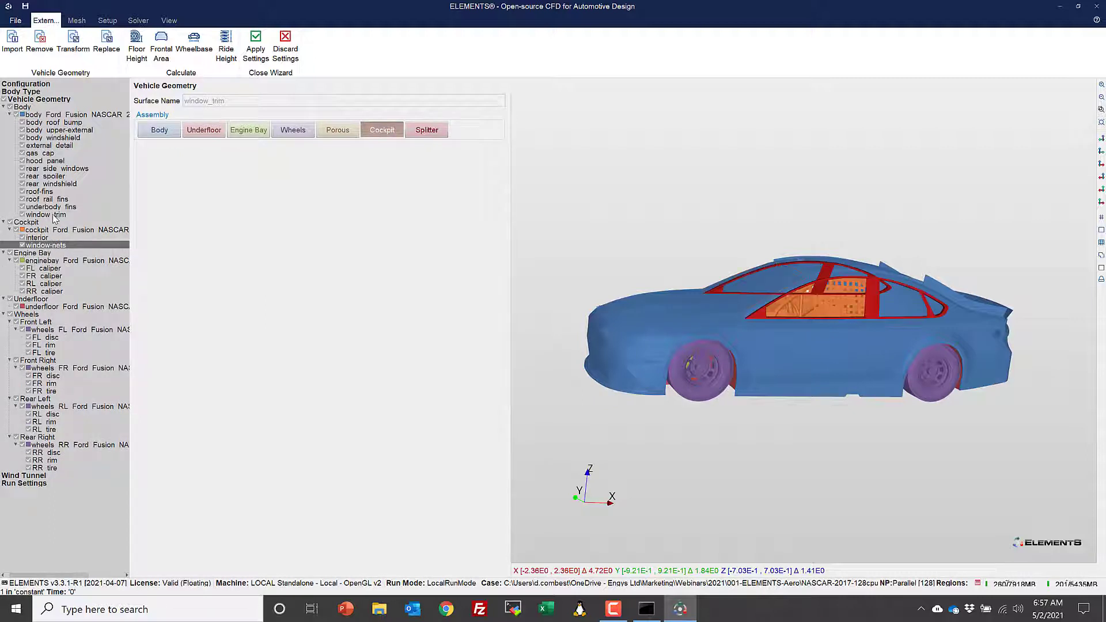
- Inspect the window trim and external detail surfaces on the car, and remove the external detail surface from the vehicle geometry
left_click(55, 216)
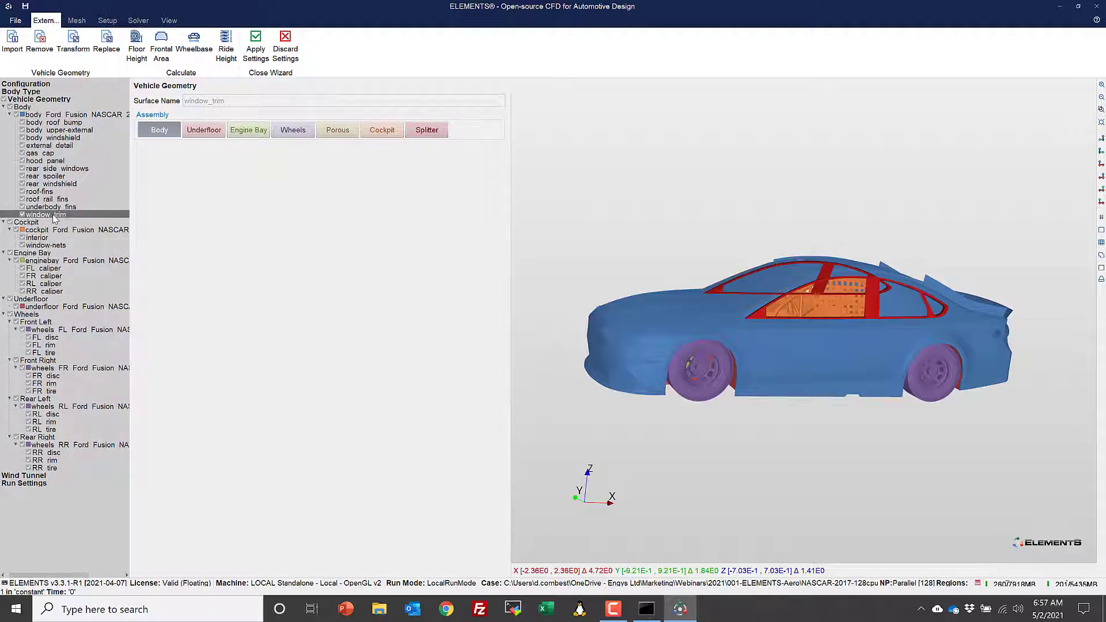
left_click(63, 145)
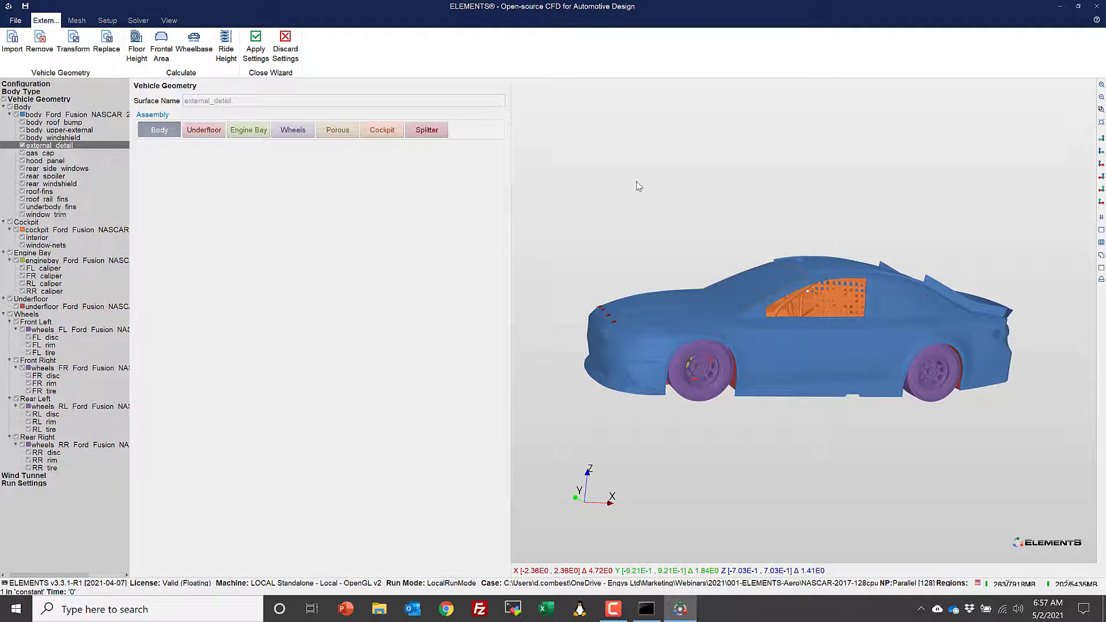
left_click_drag(667, 210, 707, 240)
scroll(709, 242, "up", 5)
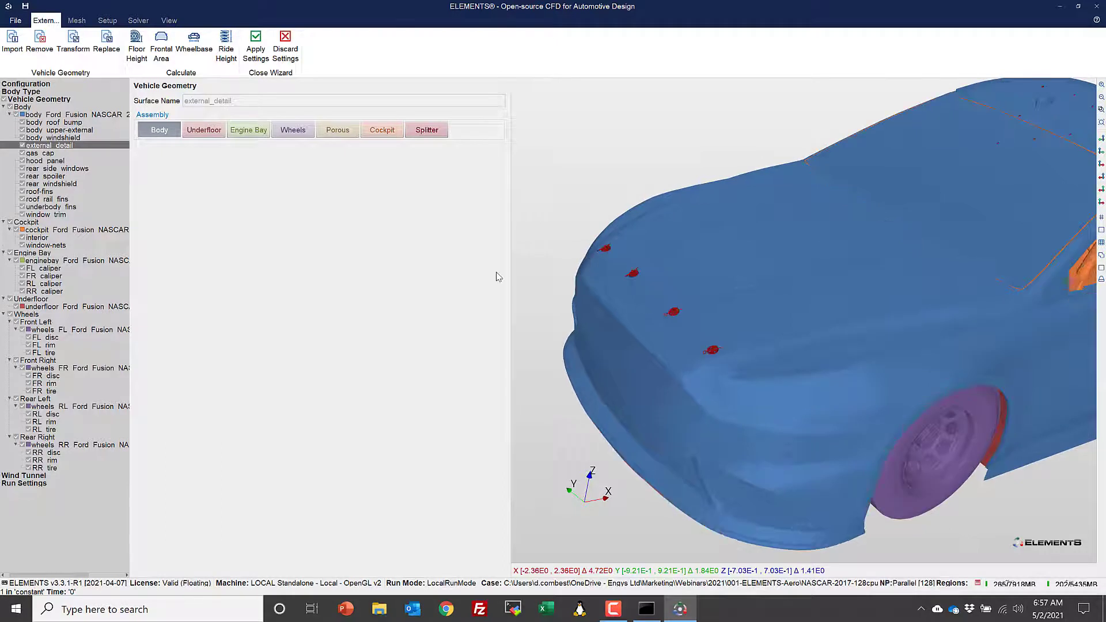
right_click(61, 149)
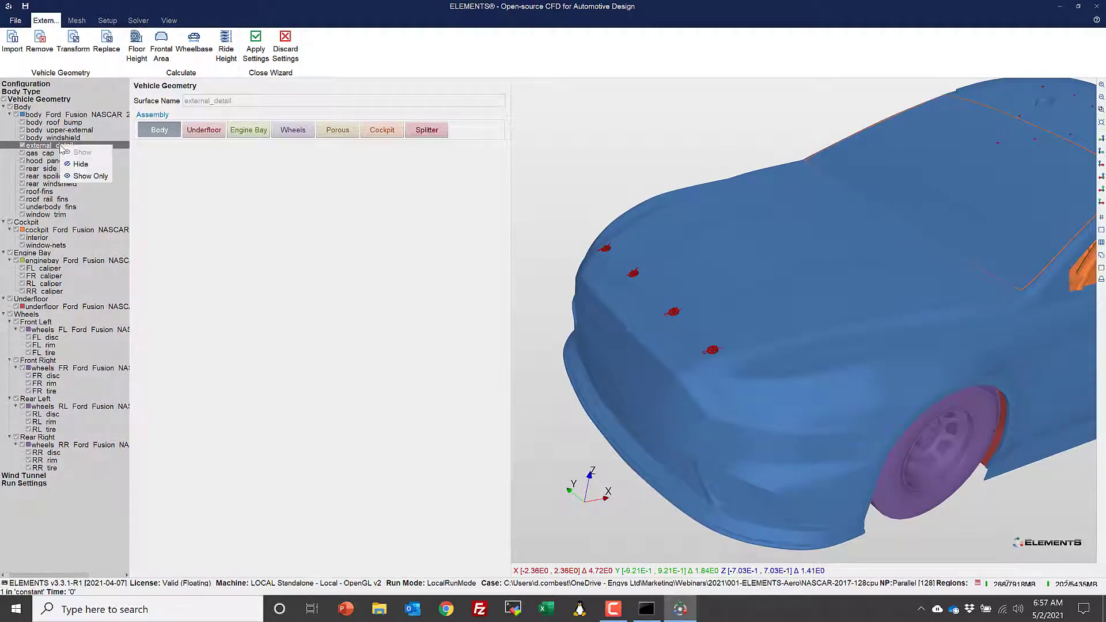
left_click(175, 207)
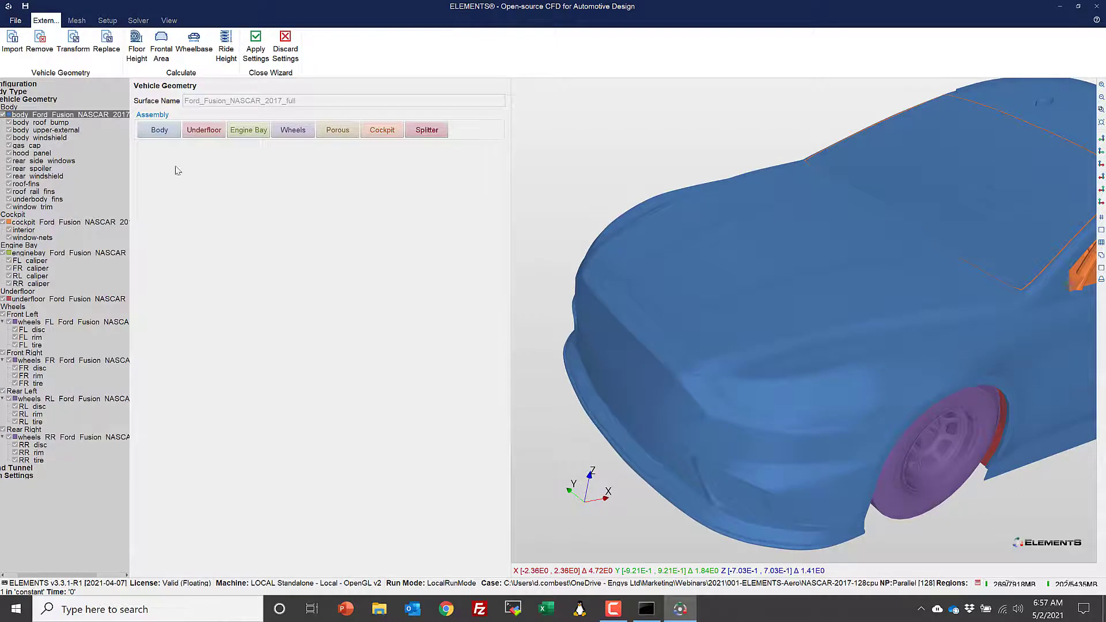
- Calculate the wind tunnel floor height from the vehicle geometry, checking the car against the tunnel floor in side view
left_click_drag(129, 274, 214, 275)
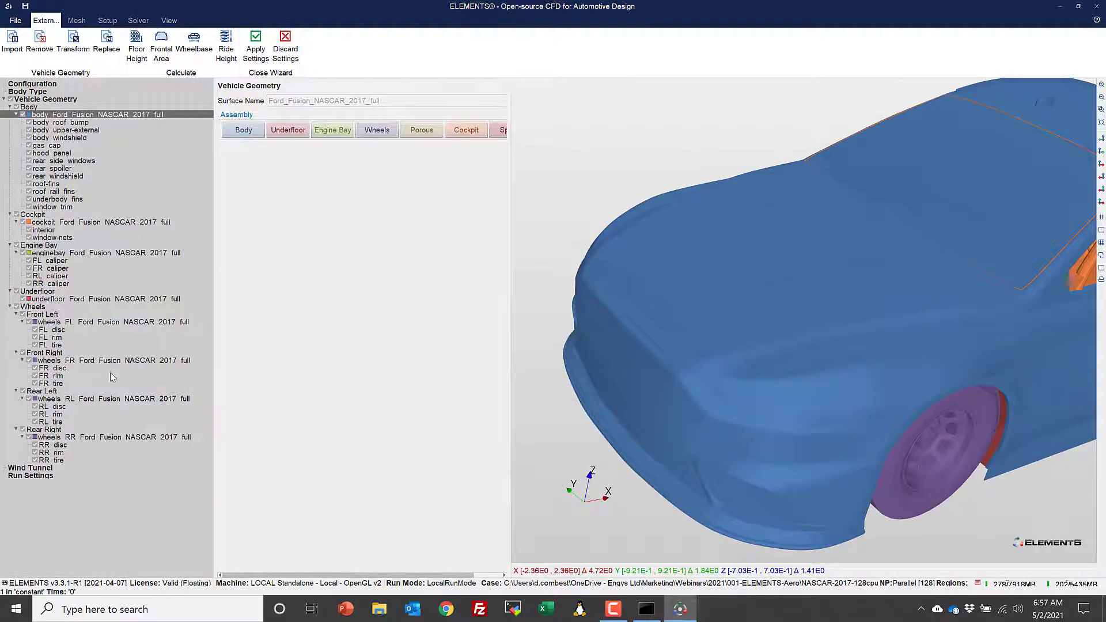
left_click(35, 468)
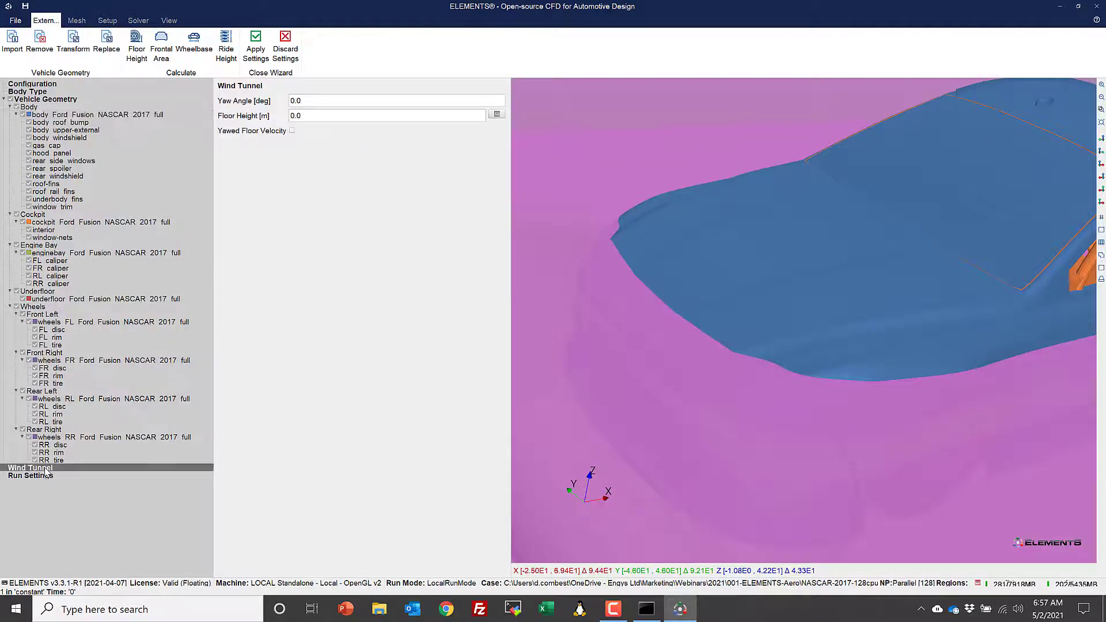
scroll(671, 275, "down", 5)
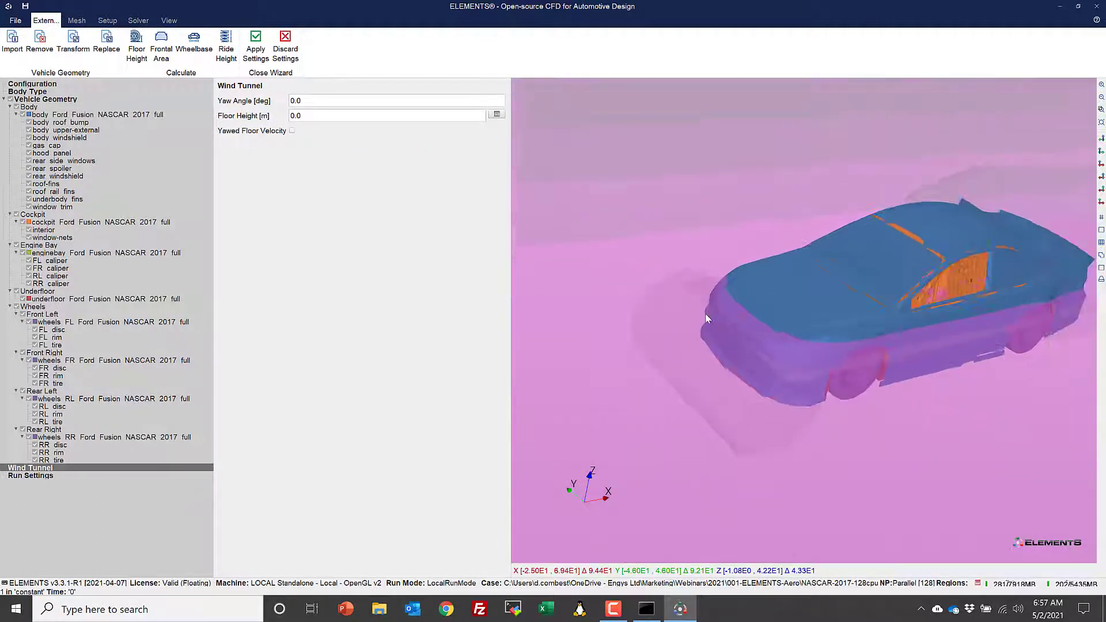
scroll(763, 339, "up", 1)
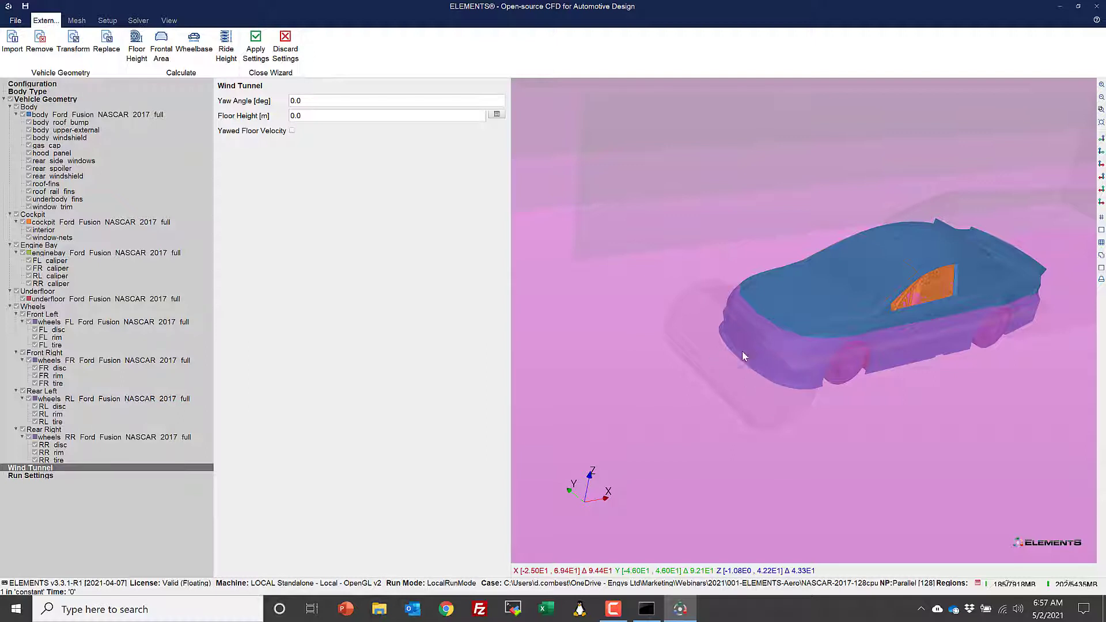
left_click_drag(815, 421, 805, 400)
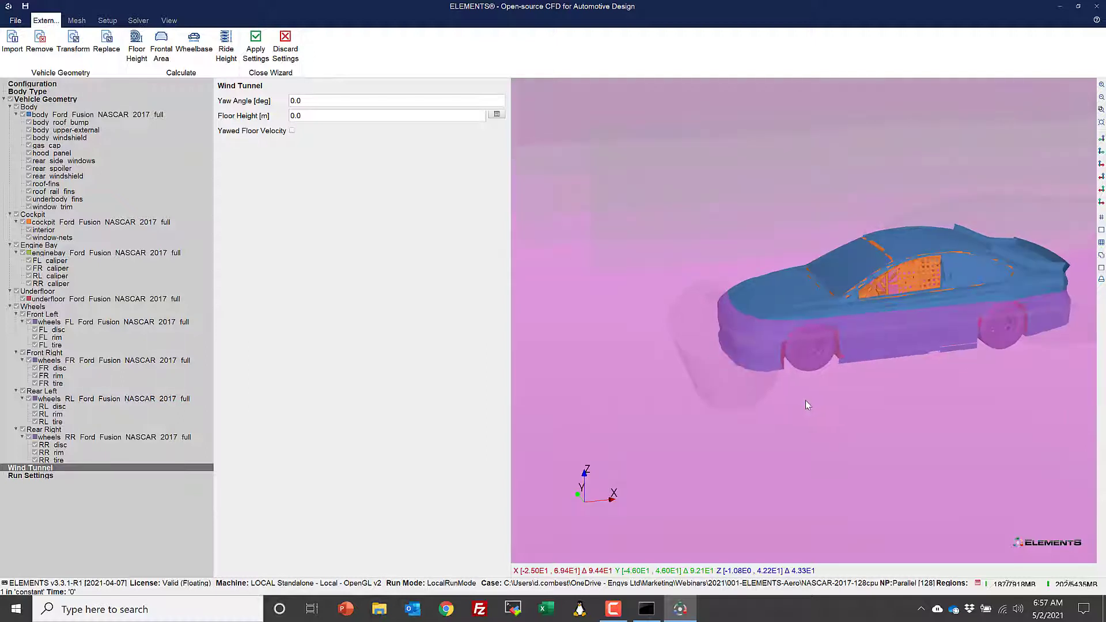
key("y")
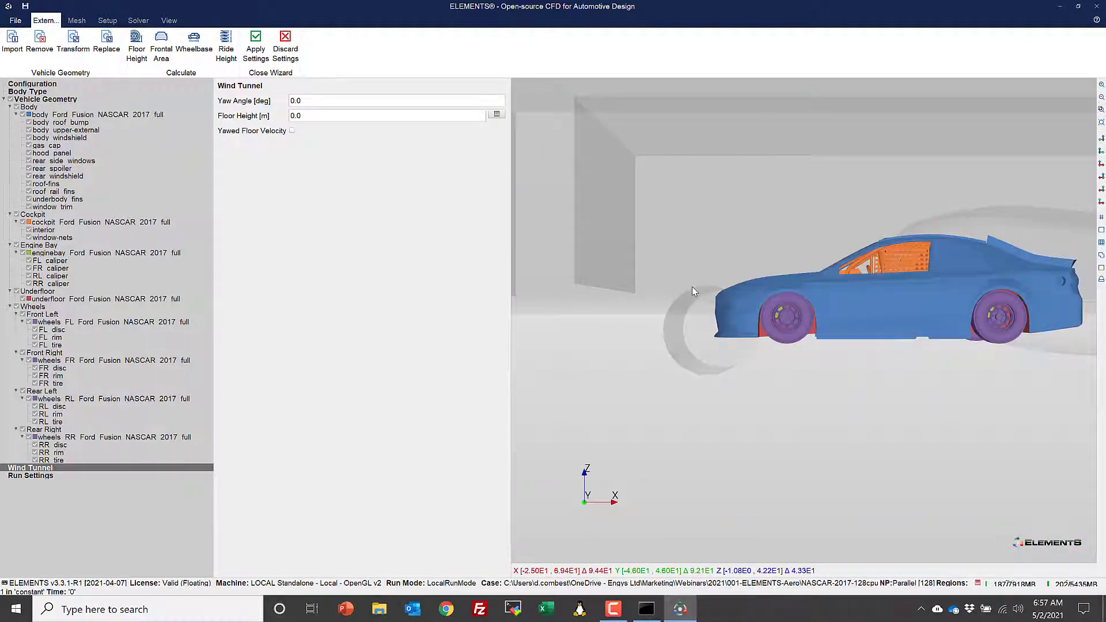
scroll(692, 286, "up", 2)
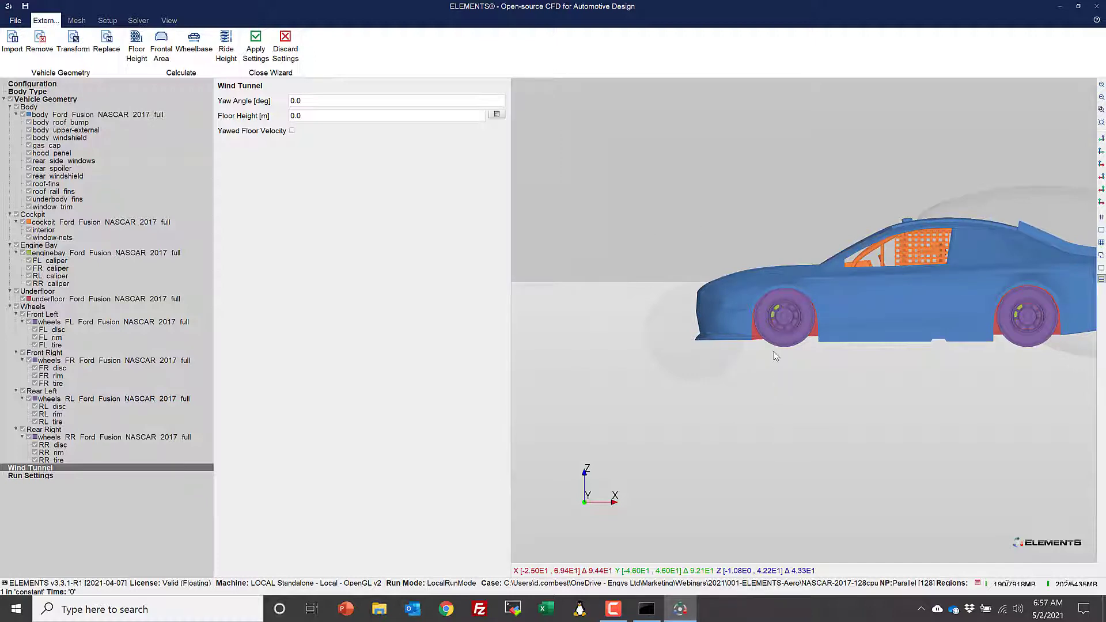
scroll(712, 268, "down", 2)
scroll(711, 269, "down", 1)
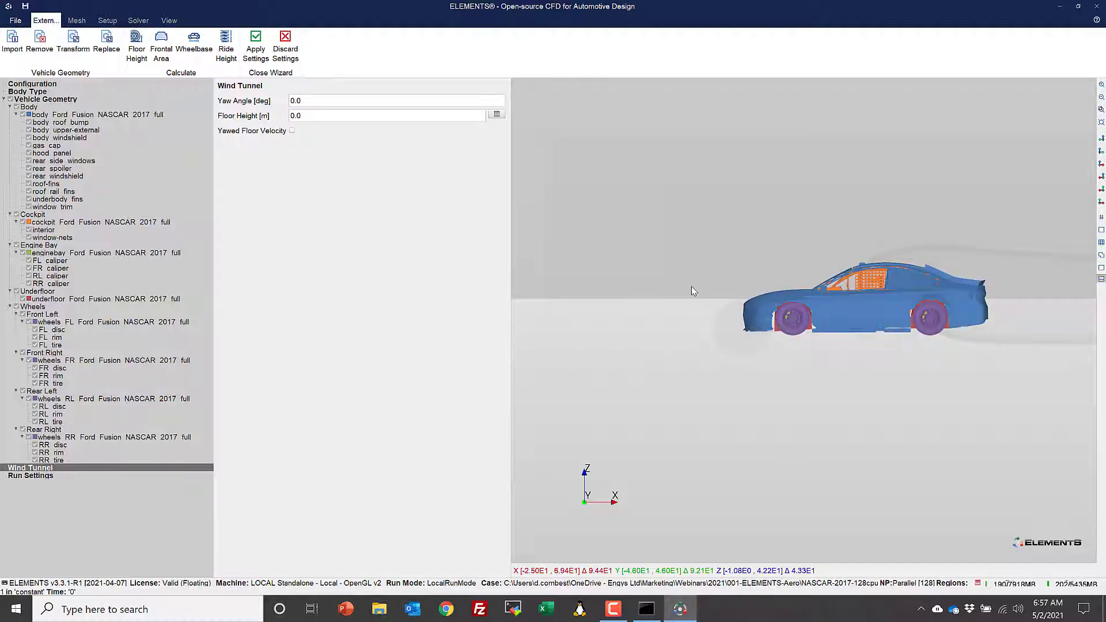
left_click(497, 115)
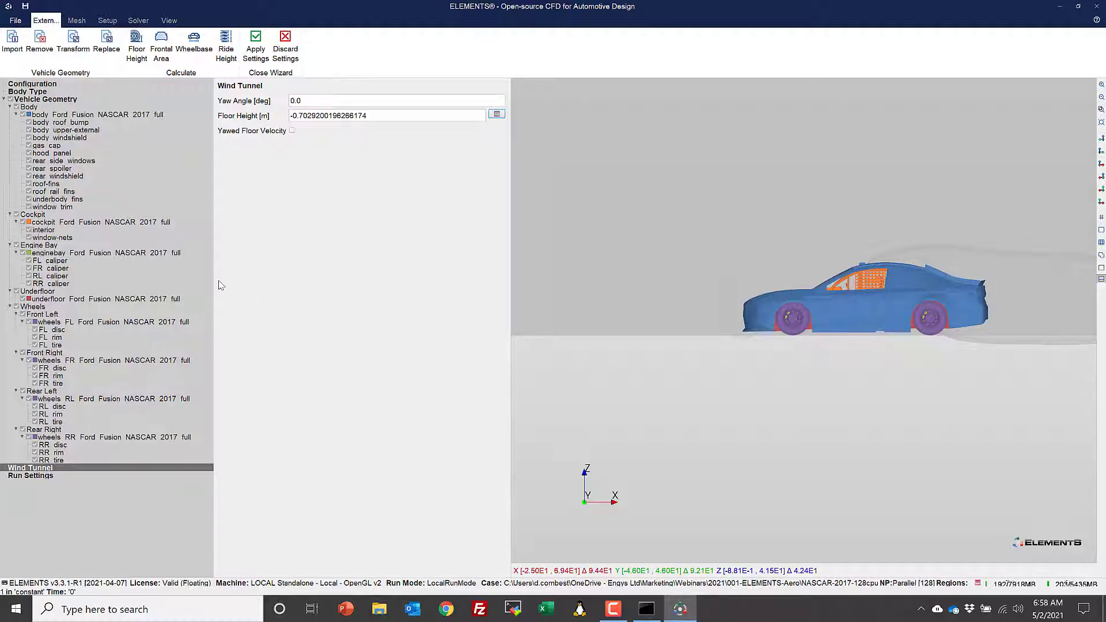
- Calculate the wheelbase and frontal area for the run settings from the vehicle geometry, and apply the wizard settings
left_click(32, 476)
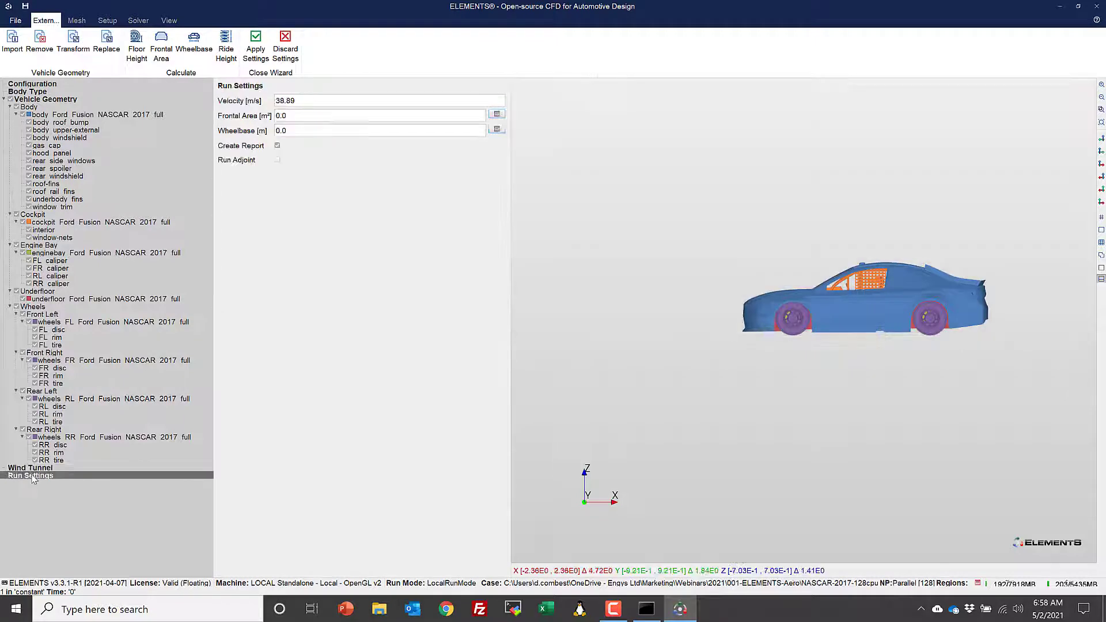
left_click(497, 129)
left_click(368, 117)
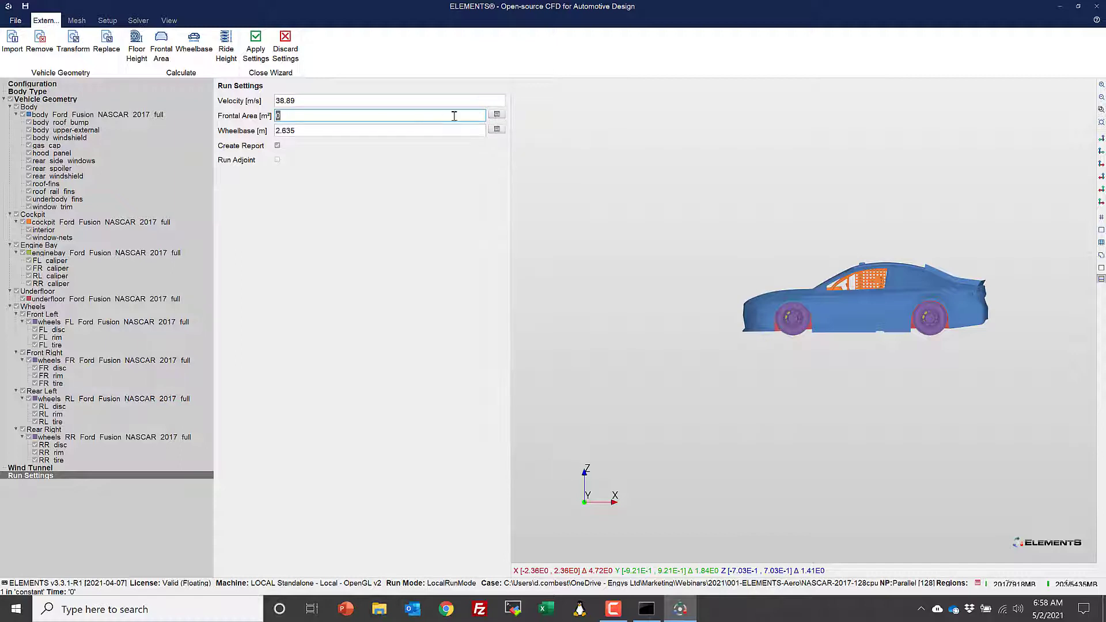
left_click(497, 115)
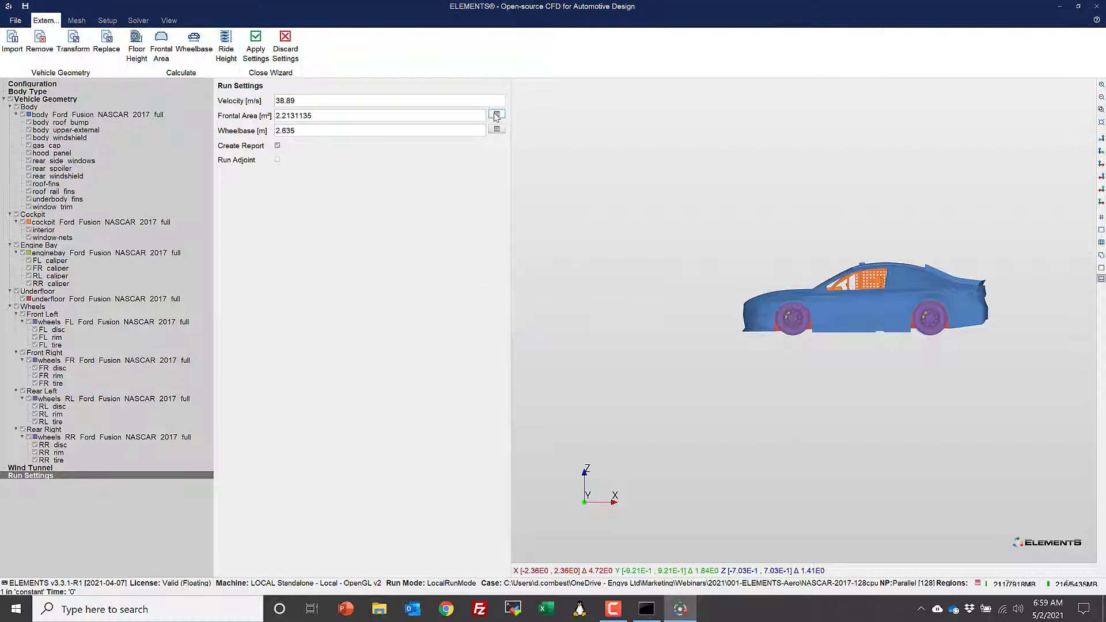
left_click_drag(636, 274, 645, 299)
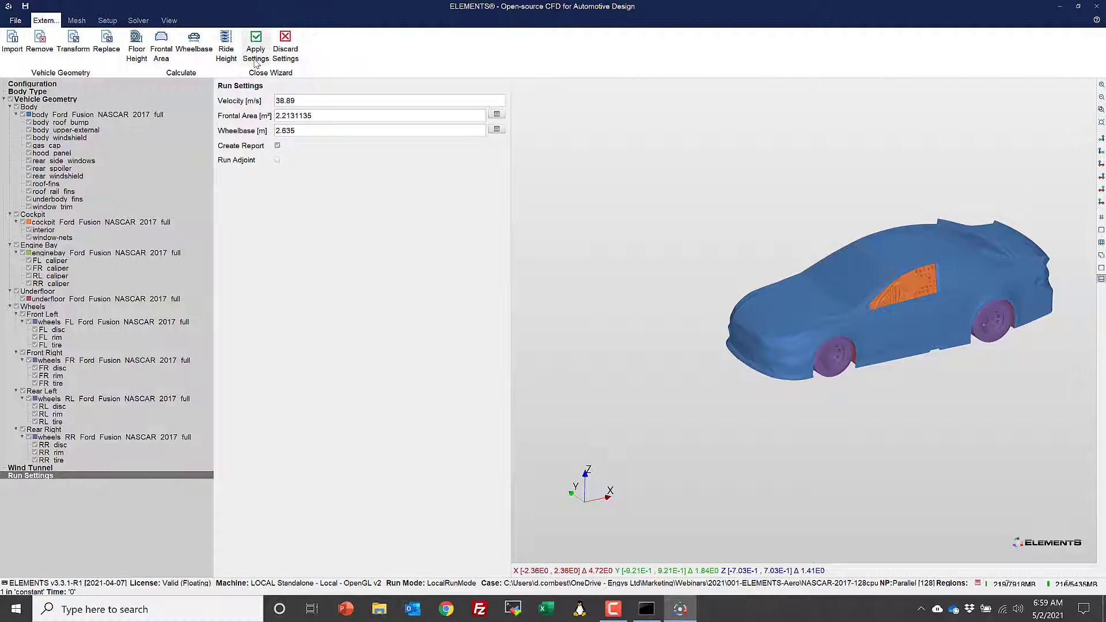
left_click(255, 55)
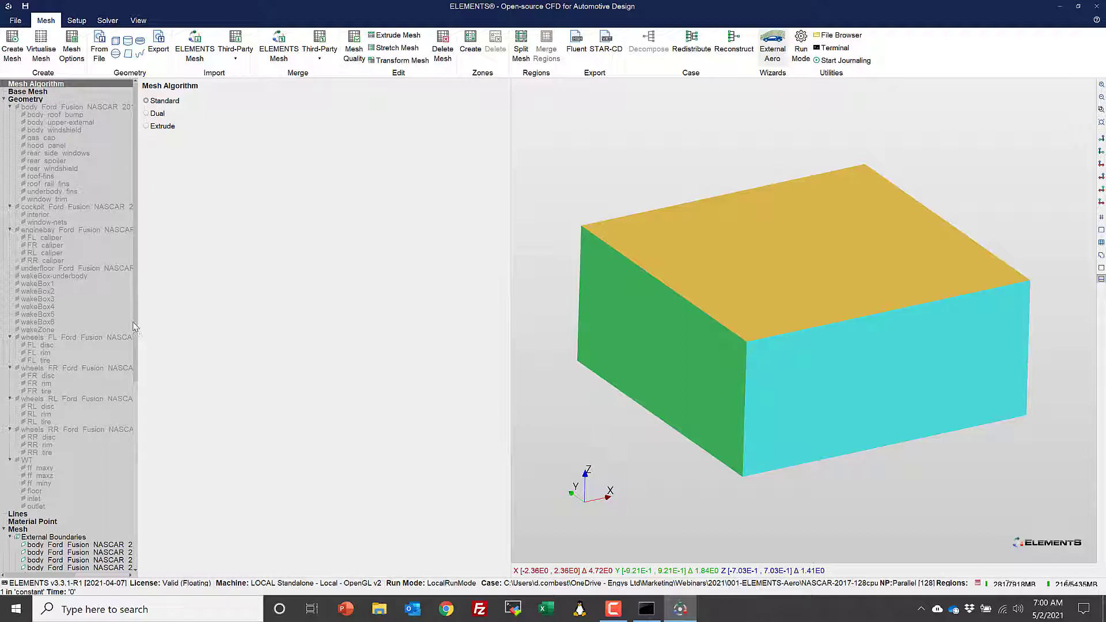
- Examine the mesh refinement settings of the RL disc surface and the wakeBox4 refinement box
left_click_drag(138, 327, 169, 323)
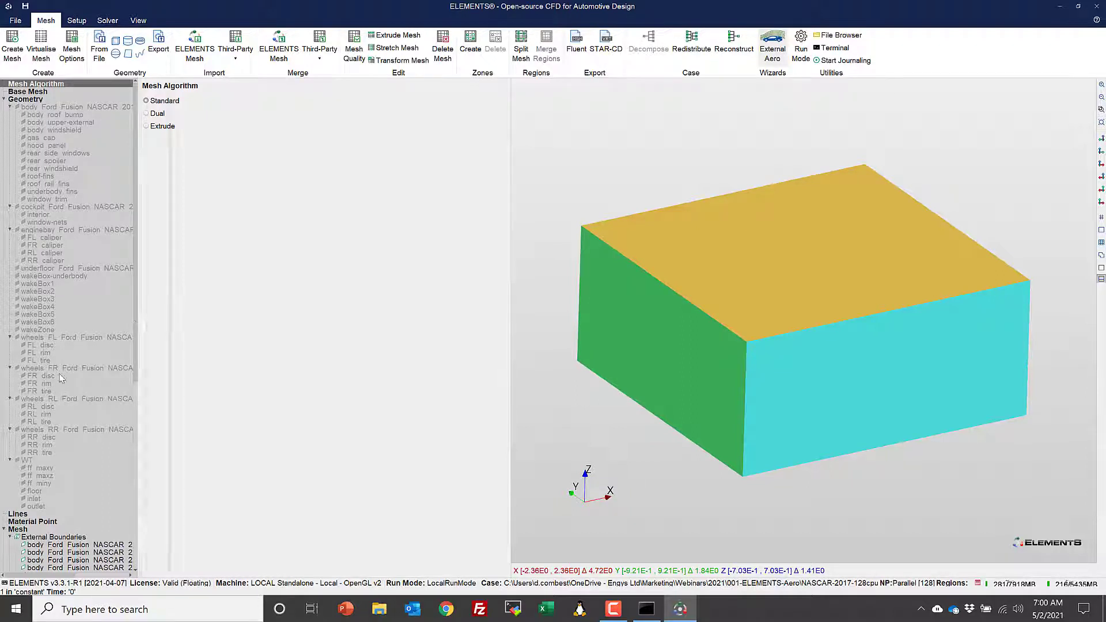
left_click(49, 408)
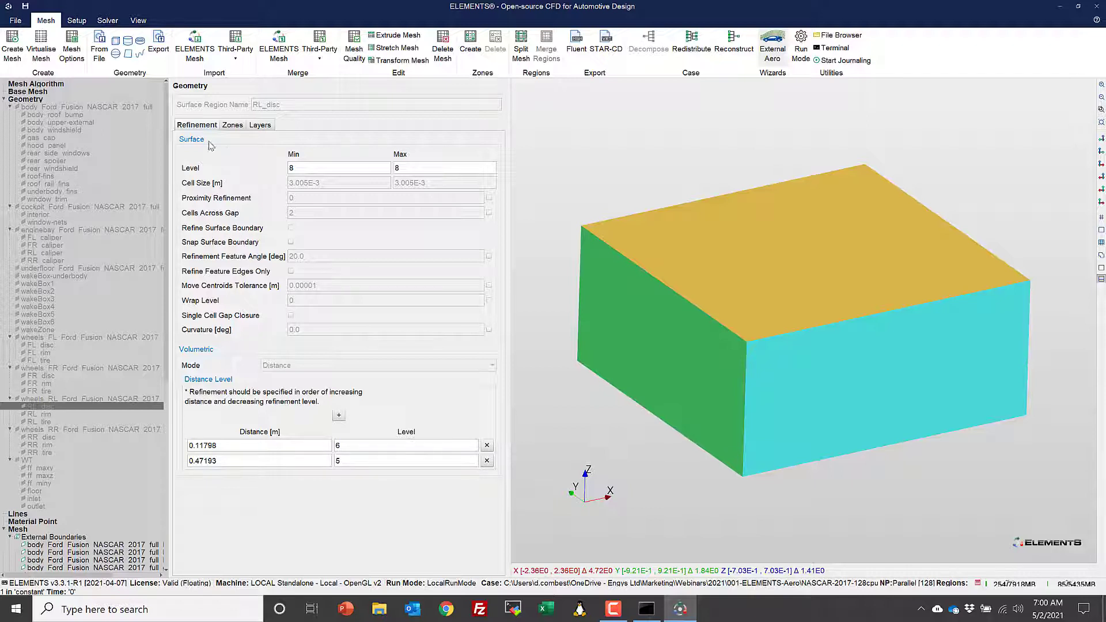
left_click(45, 307)
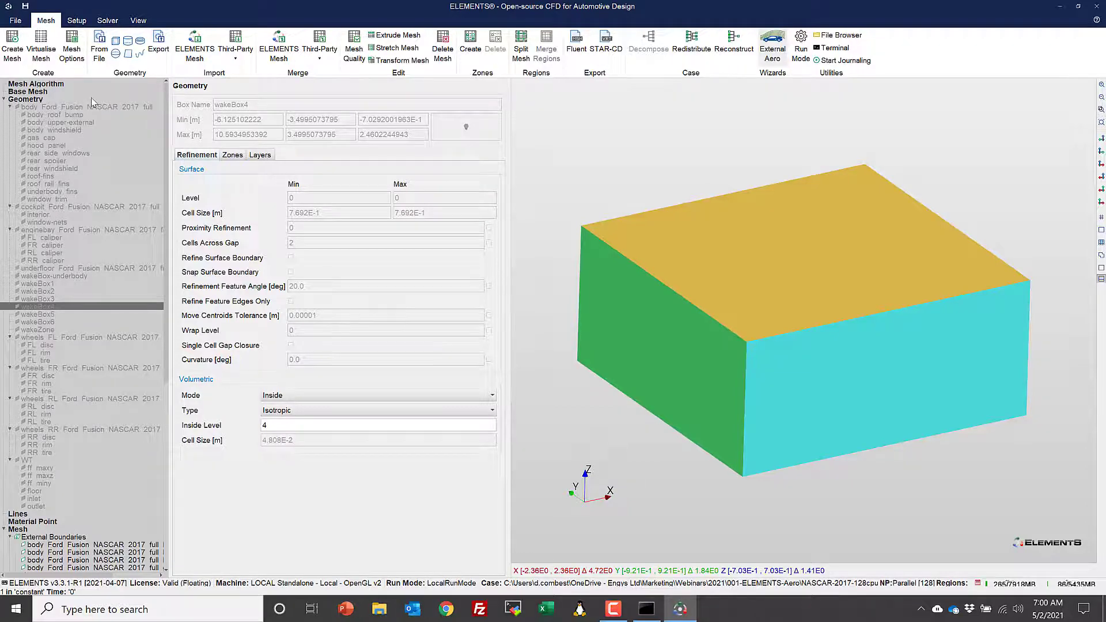
- Examine the wall boundary conditions of the hood panel and RR rim, along with the turbulence modelling and runtime controls
left_click(77, 20)
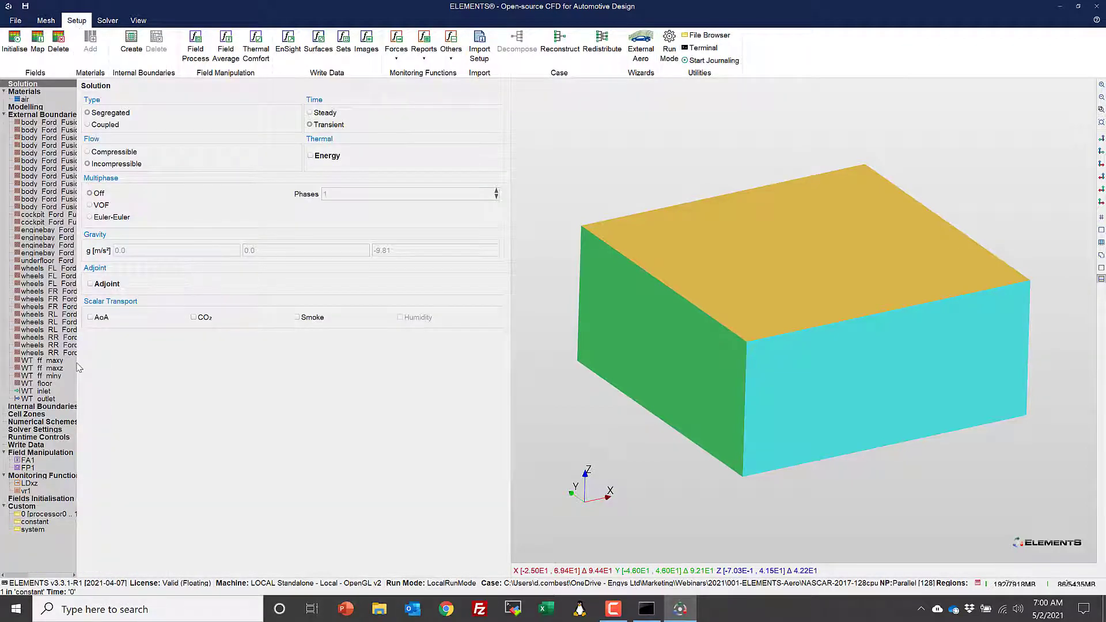
left_click_drag(79, 366, 113, 346)
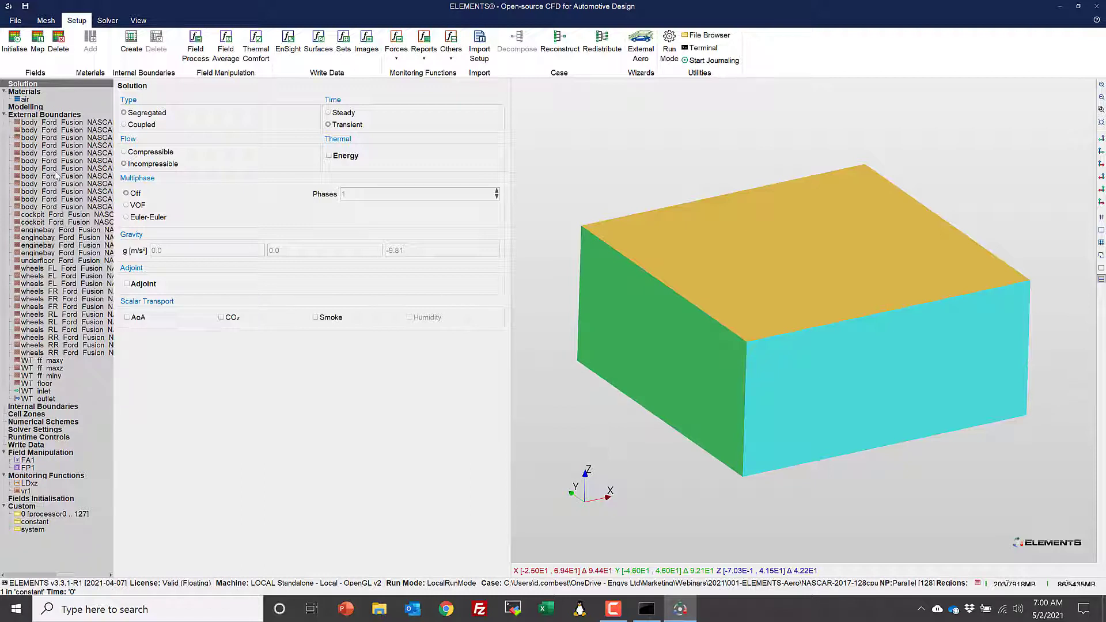
left_click(52, 153)
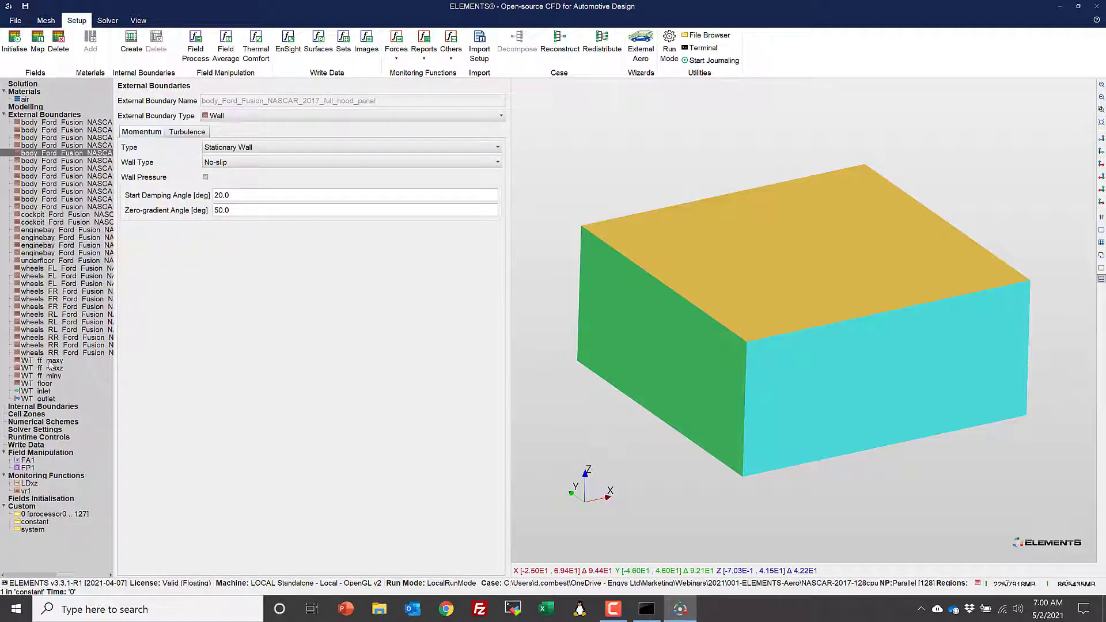
left_click(43, 345)
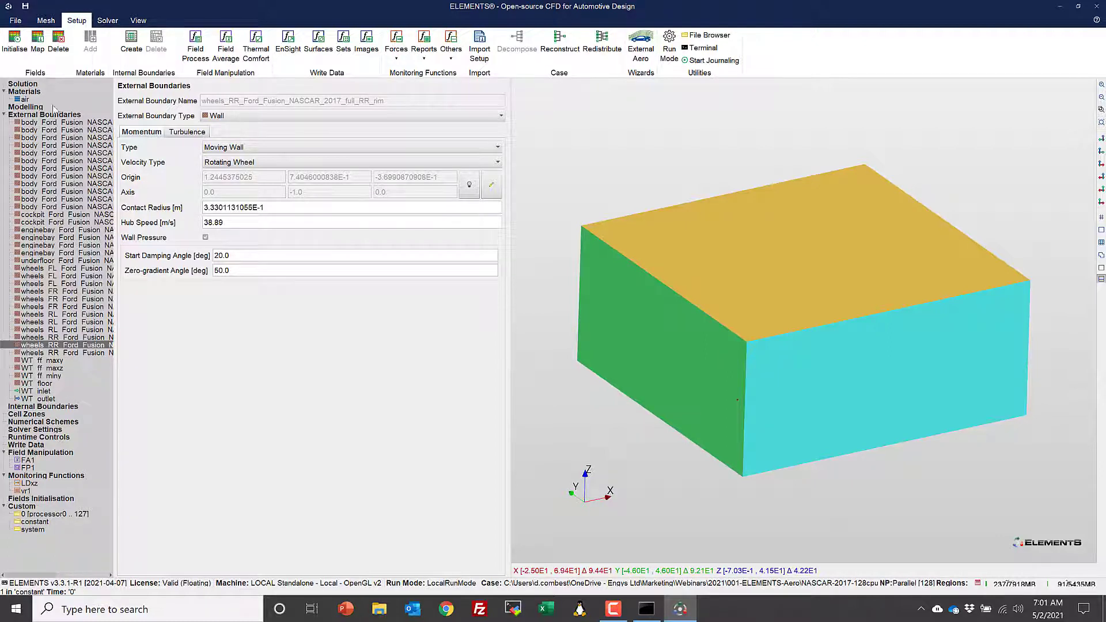
left_click(26, 108)
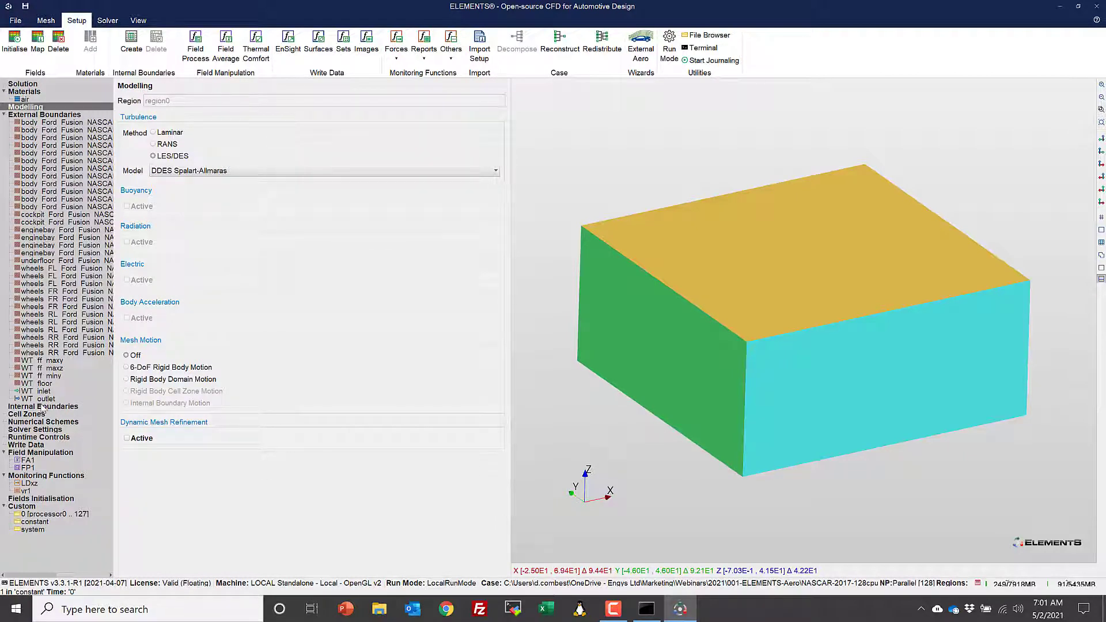
left_click(53, 438)
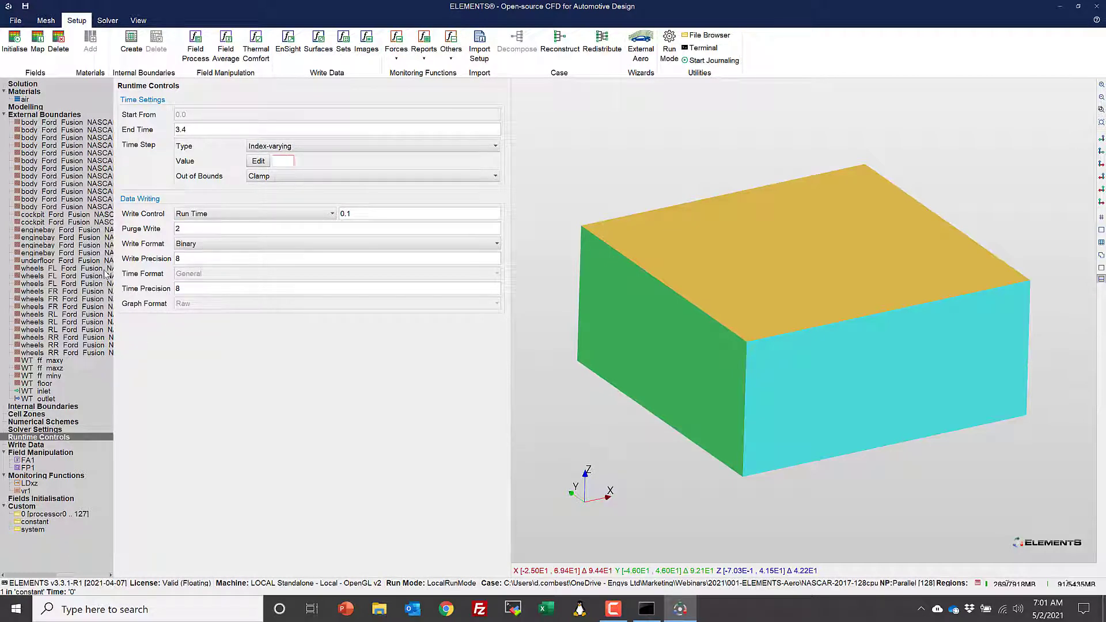
- Examine the FA1 field average, FP1 field process, LDxz lift and drag monitor, and fields initialisation settings
left_click(28, 460)
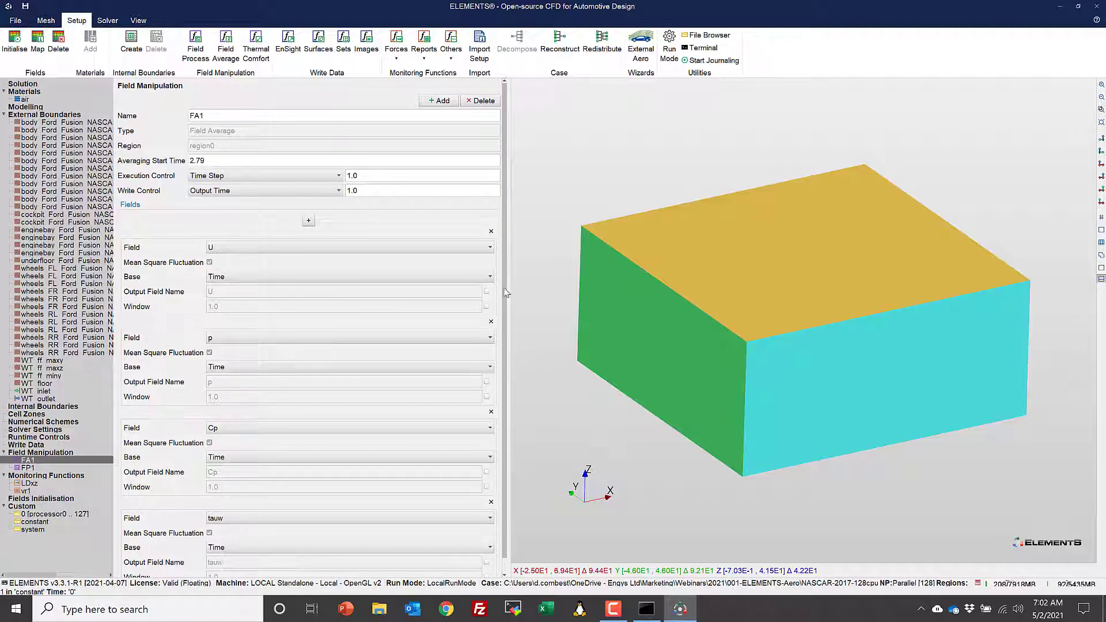
scroll(505, 293, "down", 1)
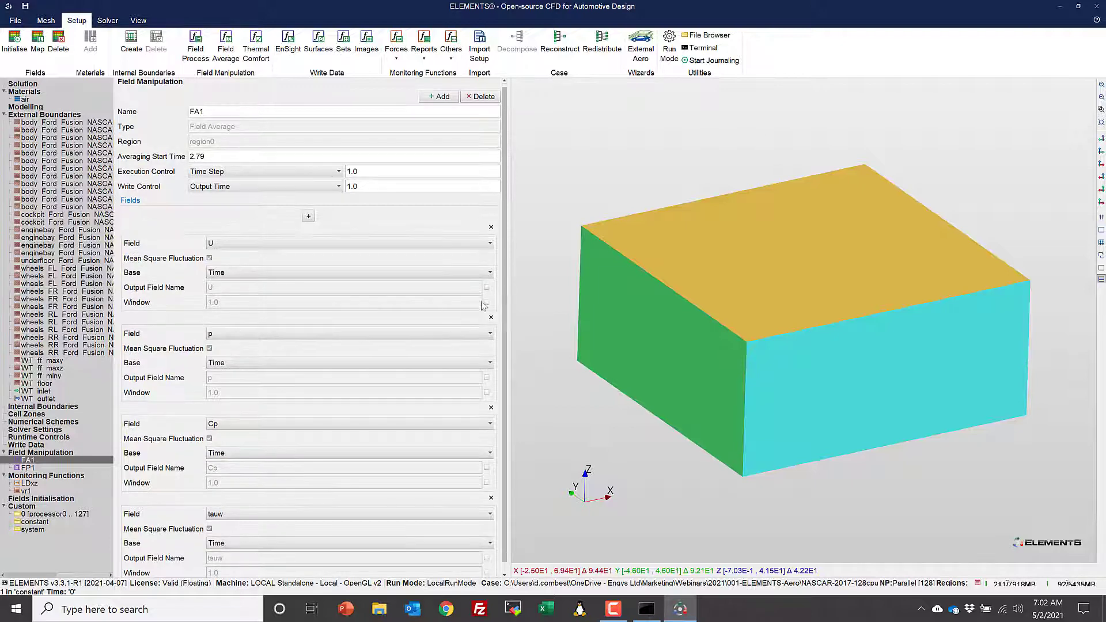
left_click(27, 468)
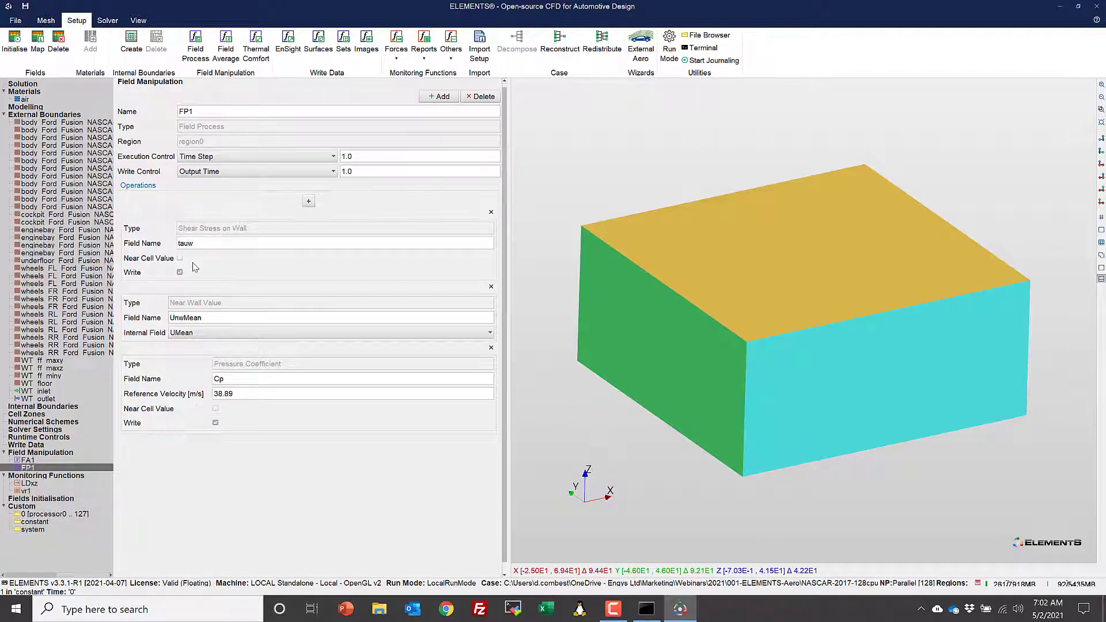
left_click(30, 484)
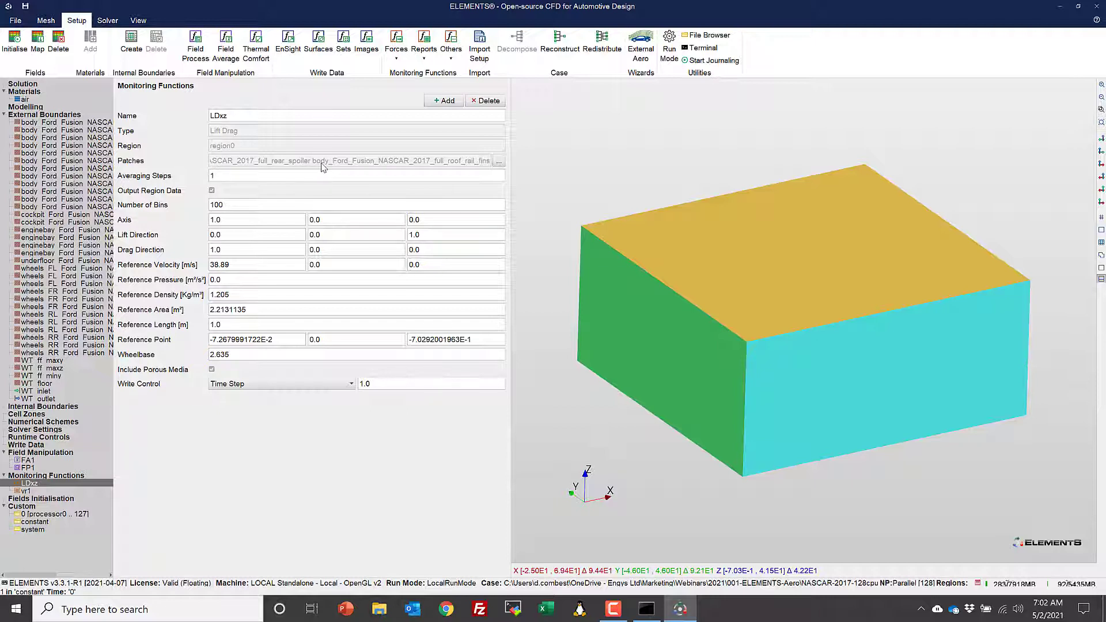
left_click(38, 498)
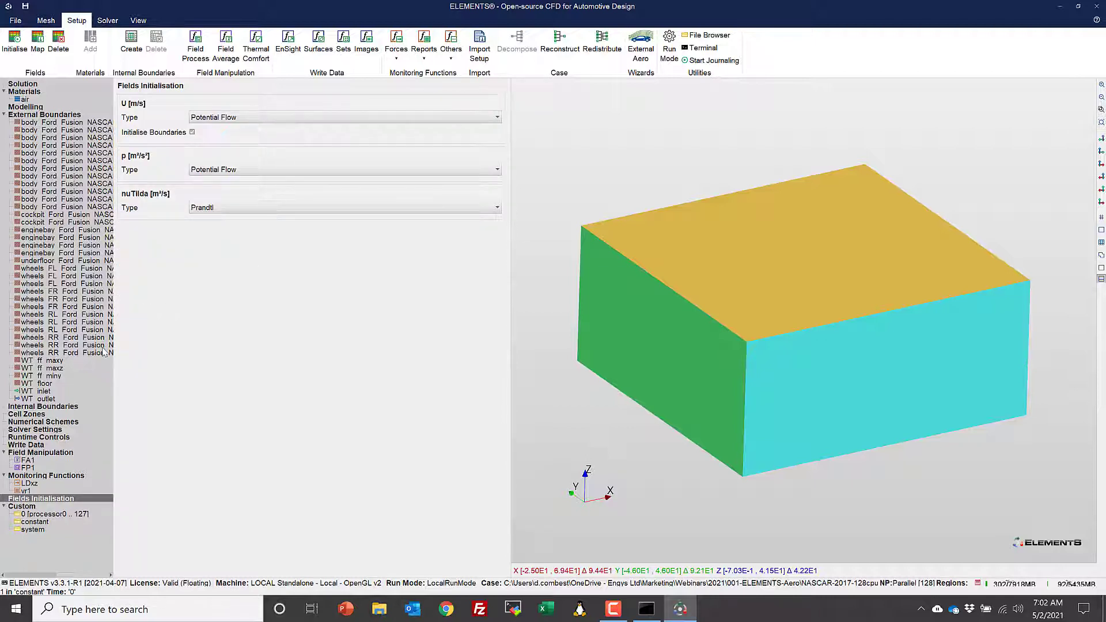
left_click(108, 21)
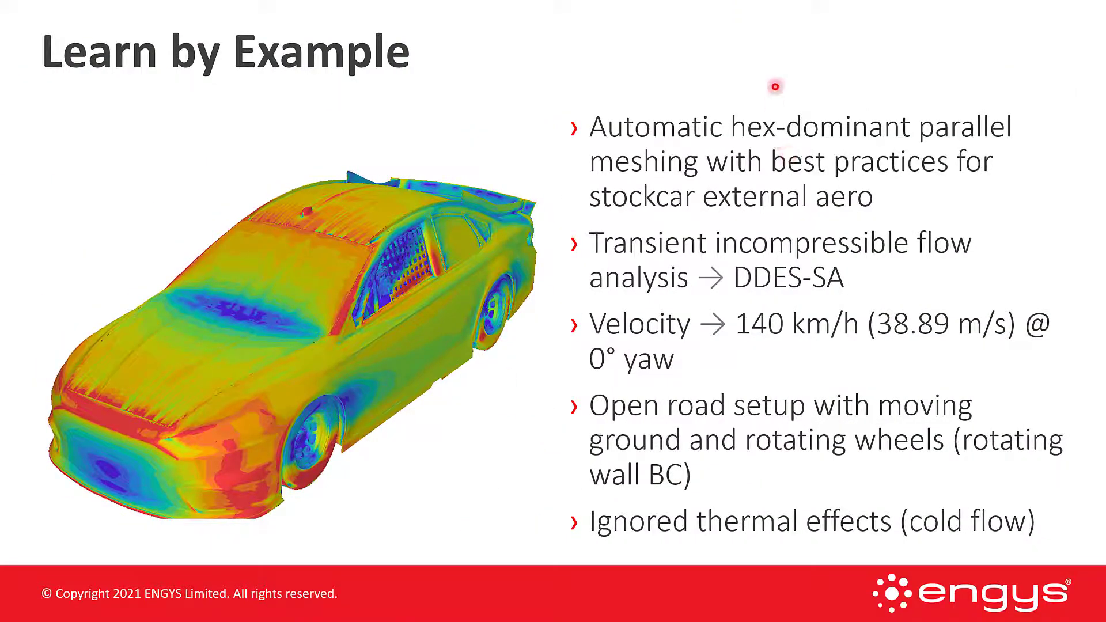
key("Right")
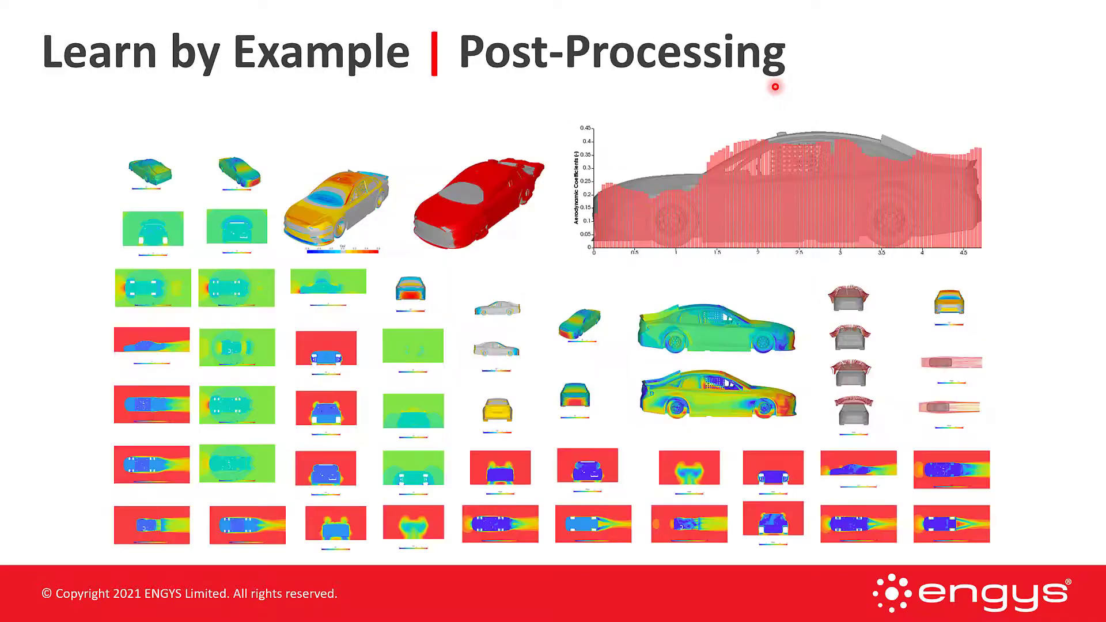